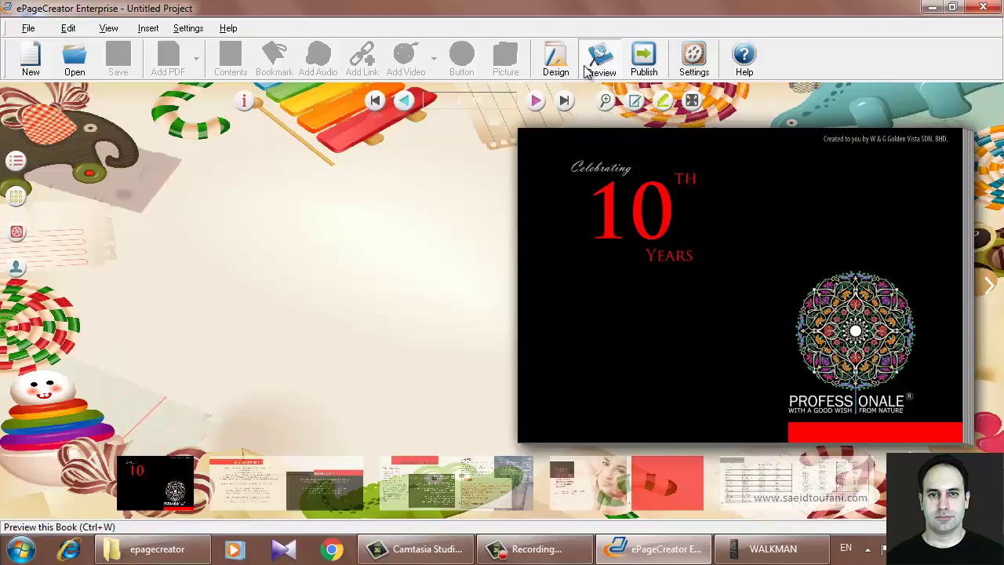
# - Return from the book preview to design mode and open the project settings
pyautogui.click(587, 70)
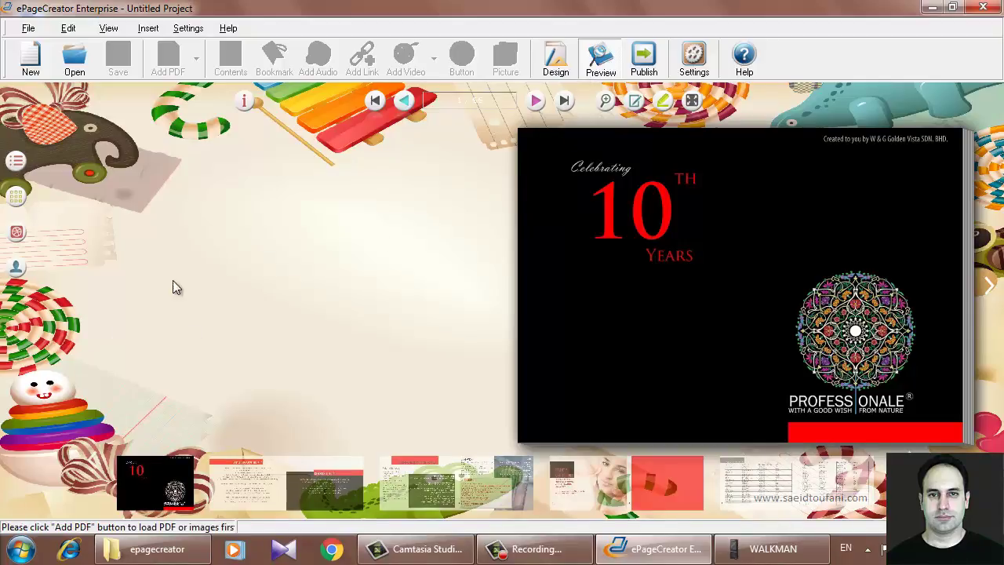
pyautogui.click(556, 59)
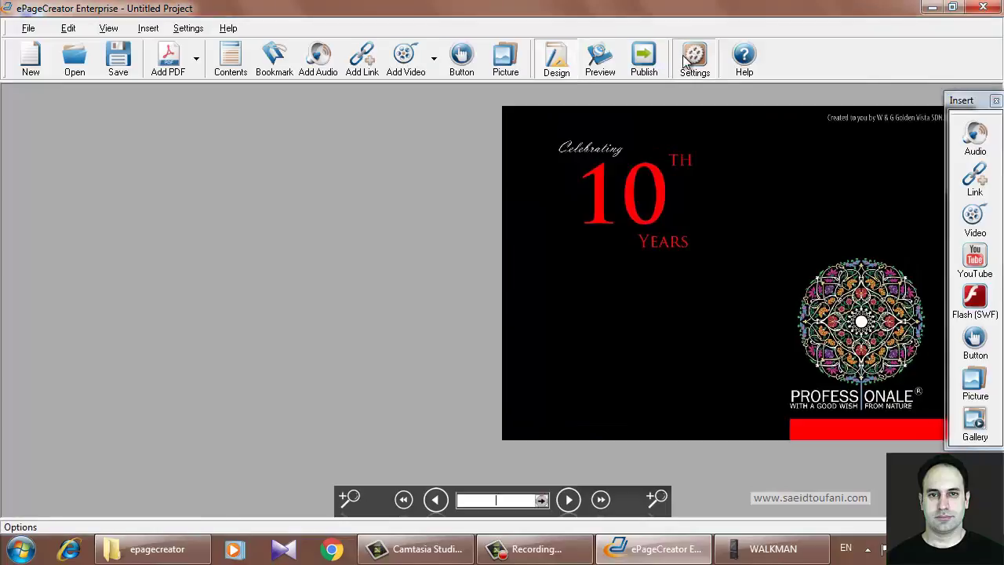
pyautogui.click(685, 61)
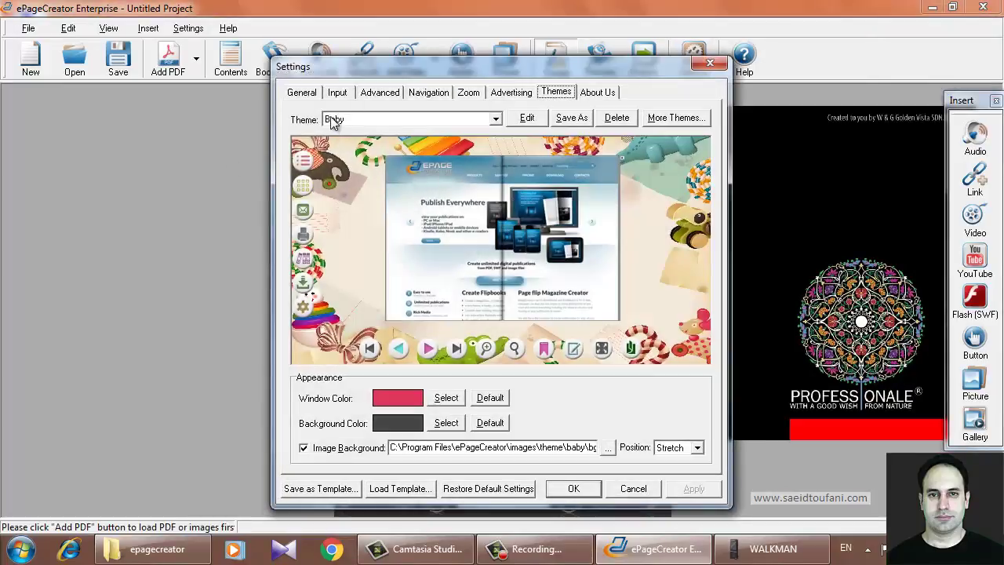
# - Try the Beach, Beach1, Blue, Fall and Green themes one after another in the theme settings
pyautogui.click(334, 123)
pyautogui.click(354, 165)
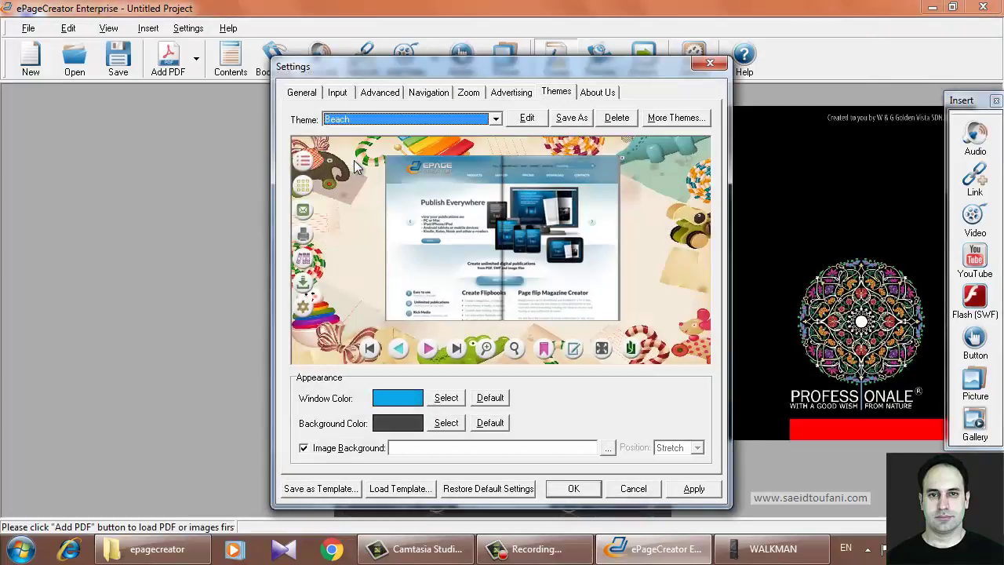
pyautogui.click(362, 120)
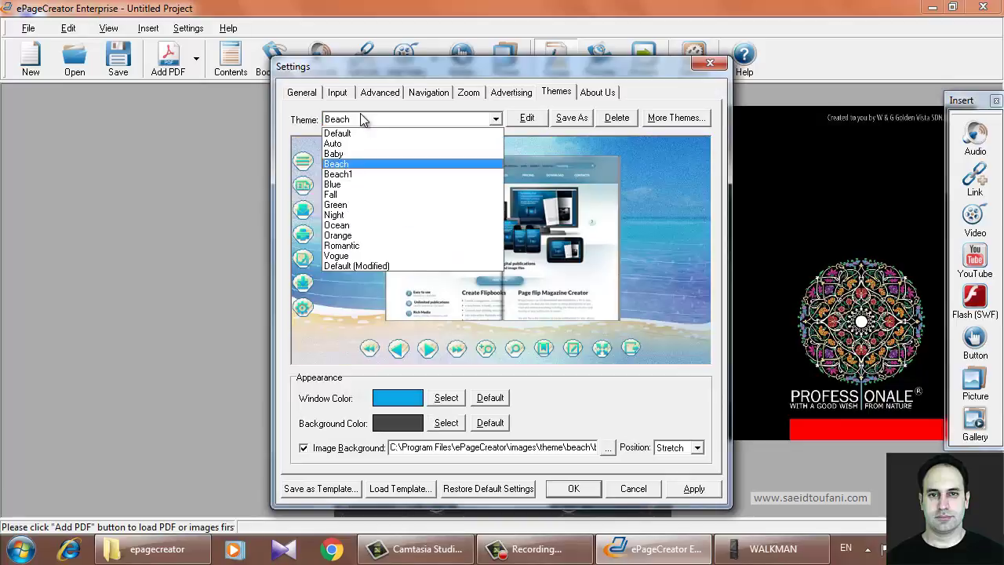
pyautogui.click(360, 171)
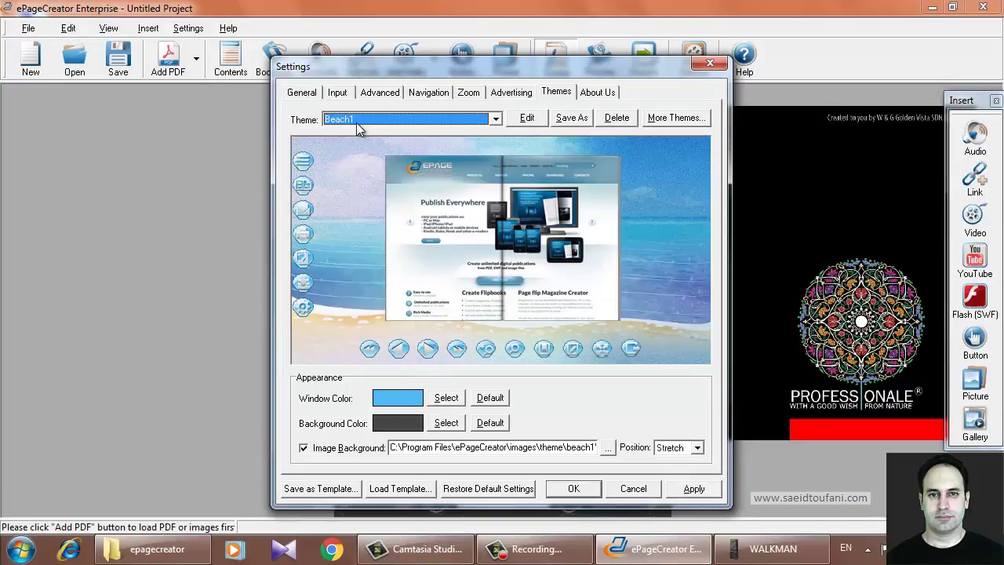
pyautogui.click(358, 122)
pyautogui.click(359, 188)
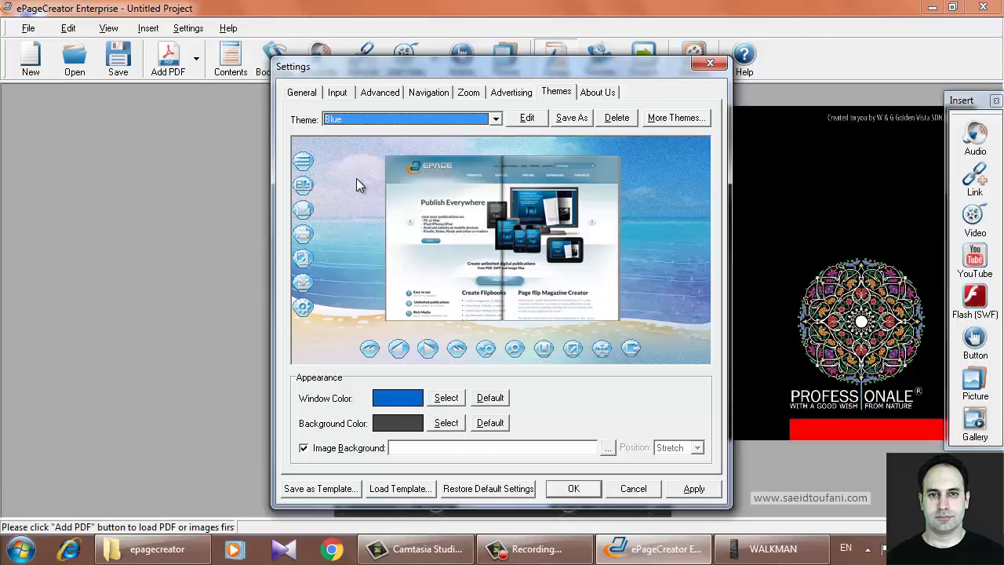
pyautogui.click(352, 121)
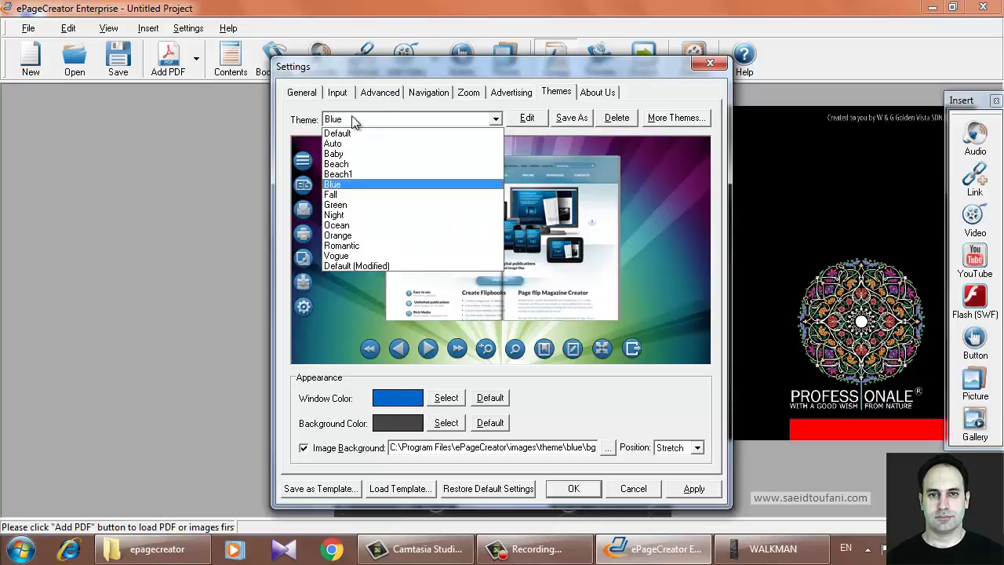
pyautogui.click(356, 197)
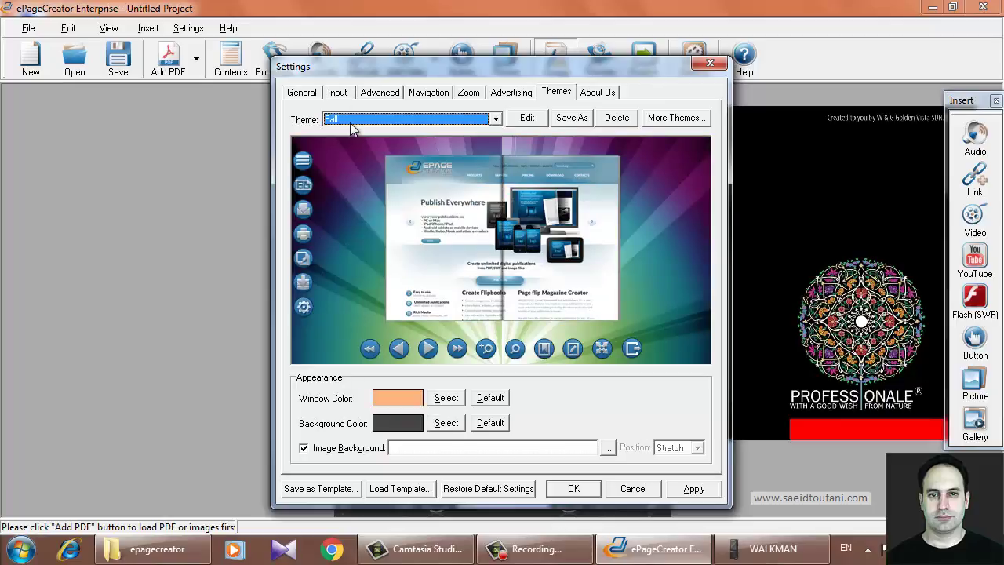
pyautogui.click(351, 123)
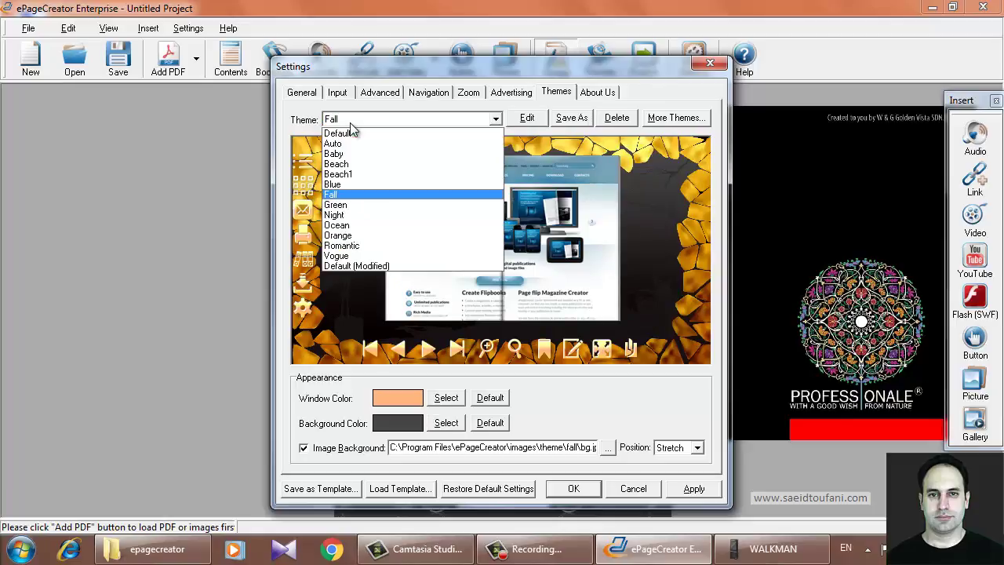
pyautogui.click(359, 206)
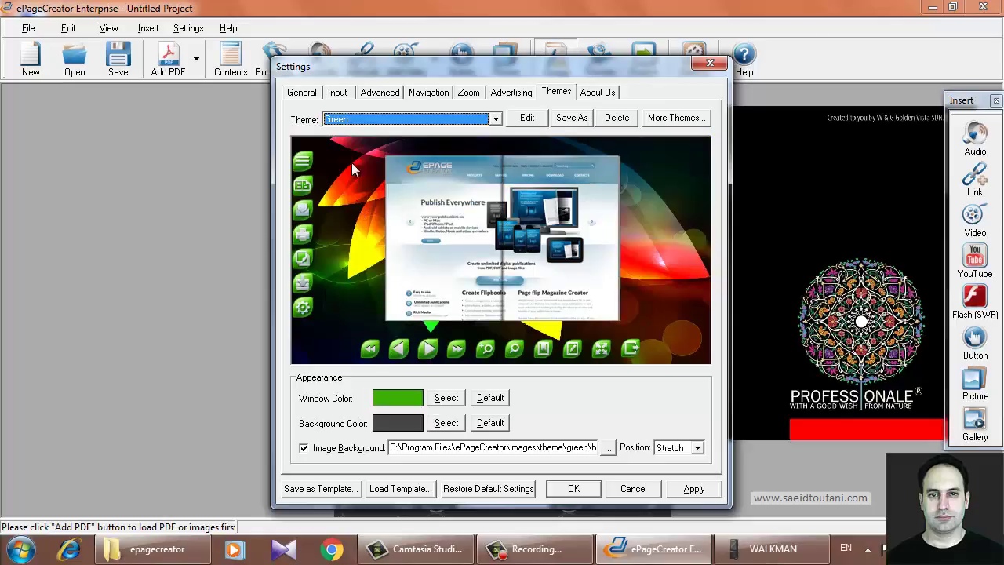
# - Try the Ocean and Night themes, and switch back to Ocean
pyautogui.click(353, 124)
pyautogui.press('Down')
pyautogui.press('Down')
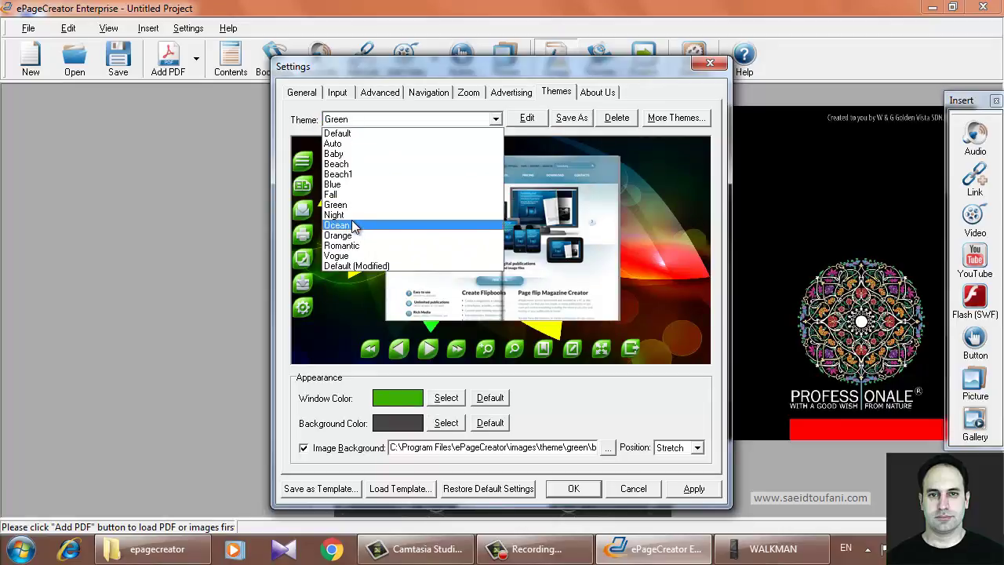
pyautogui.press('Return')
pyautogui.click(353, 124)
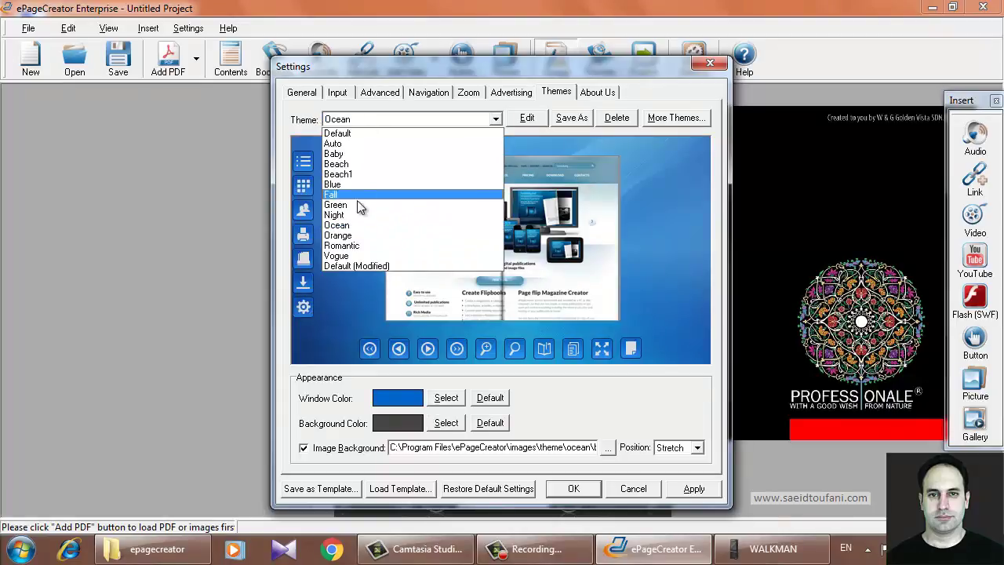
pyautogui.press('Up')
pyautogui.press('Return')
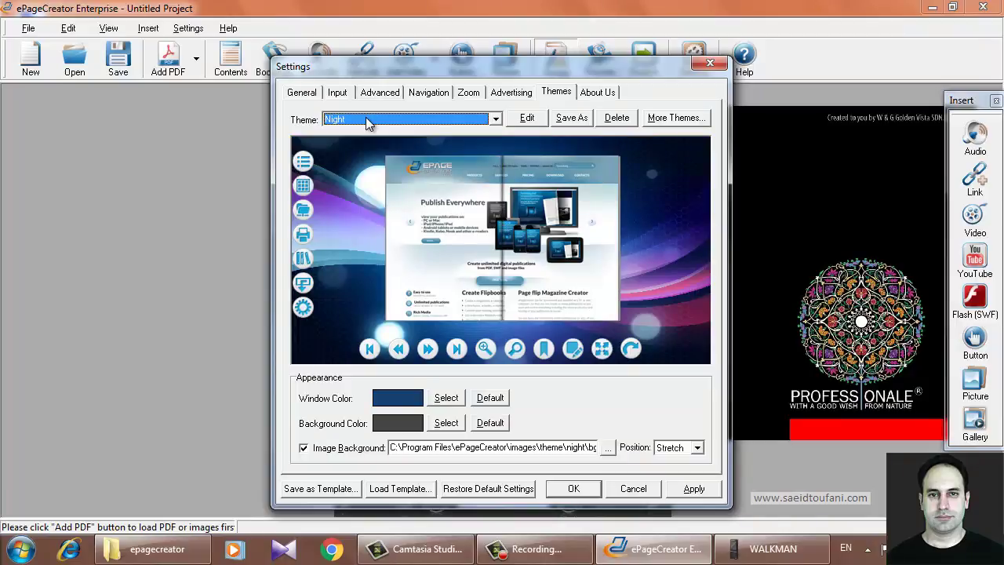
pyautogui.click(365, 121)
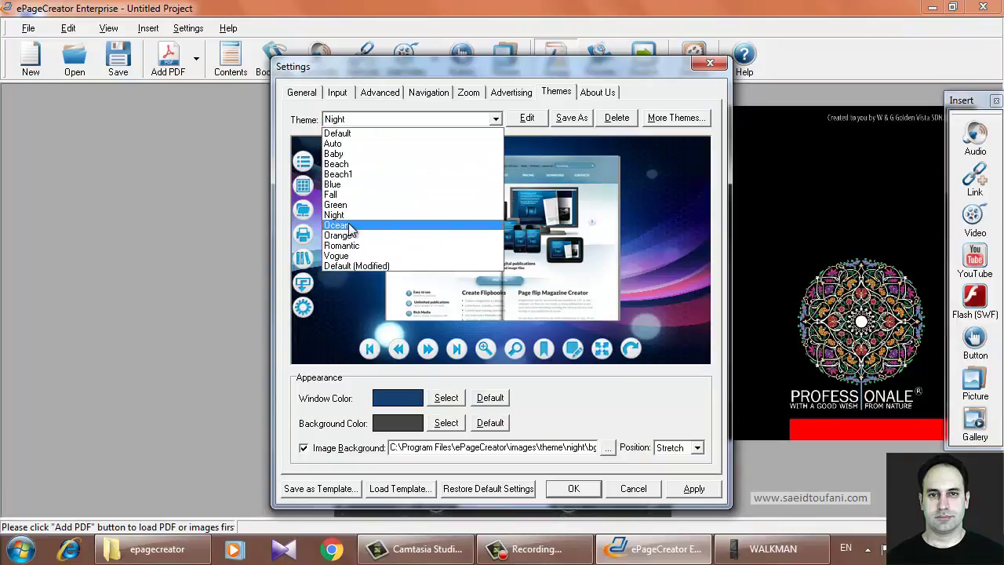
pyautogui.click(350, 224)
# - Try the Orange, Romantic, Vogue and Default (Modified) themes in turn
pyautogui.click(367, 119)
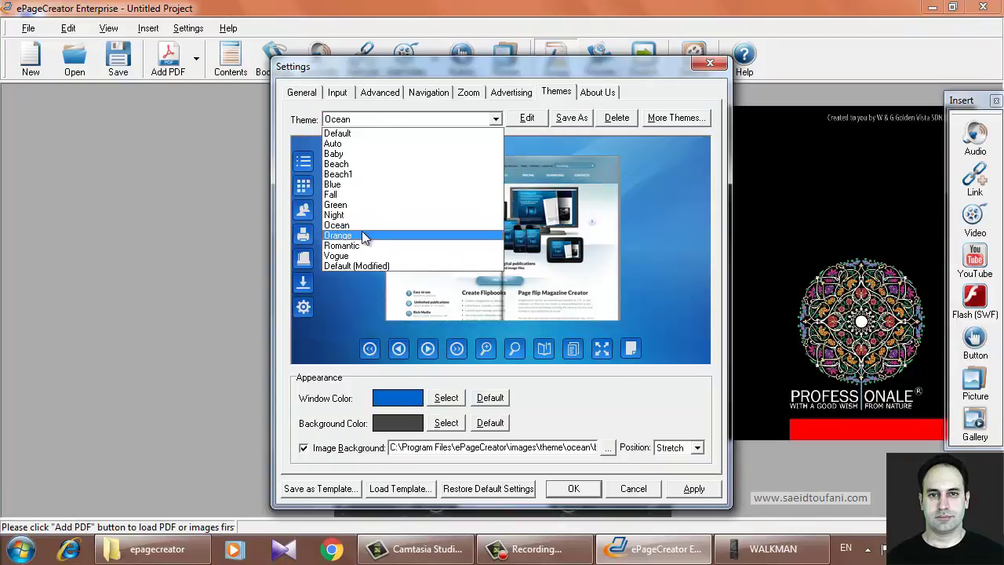
pyautogui.click(361, 231)
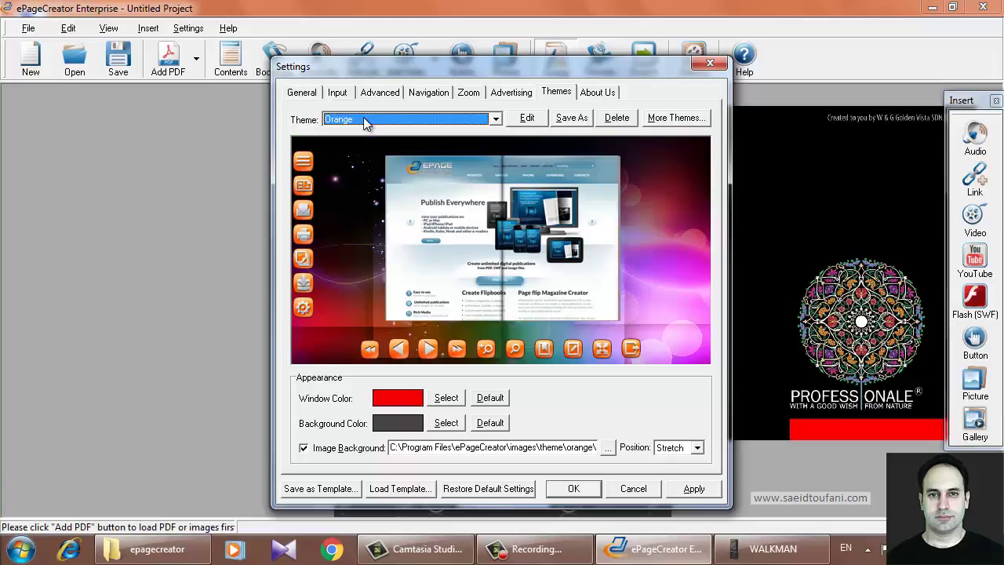
pyautogui.click(365, 120)
pyautogui.click(365, 246)
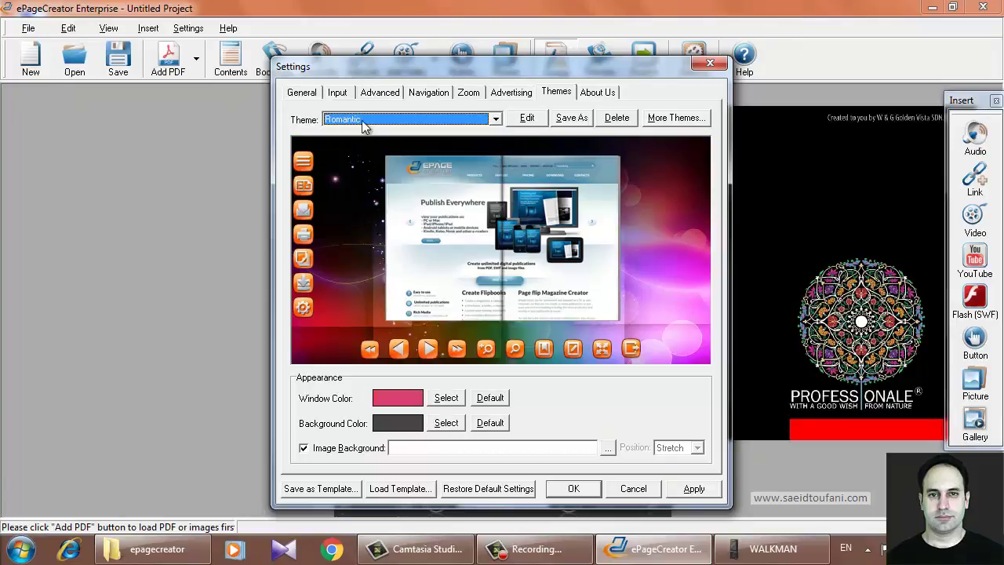
pyautogui.click(361, 123)
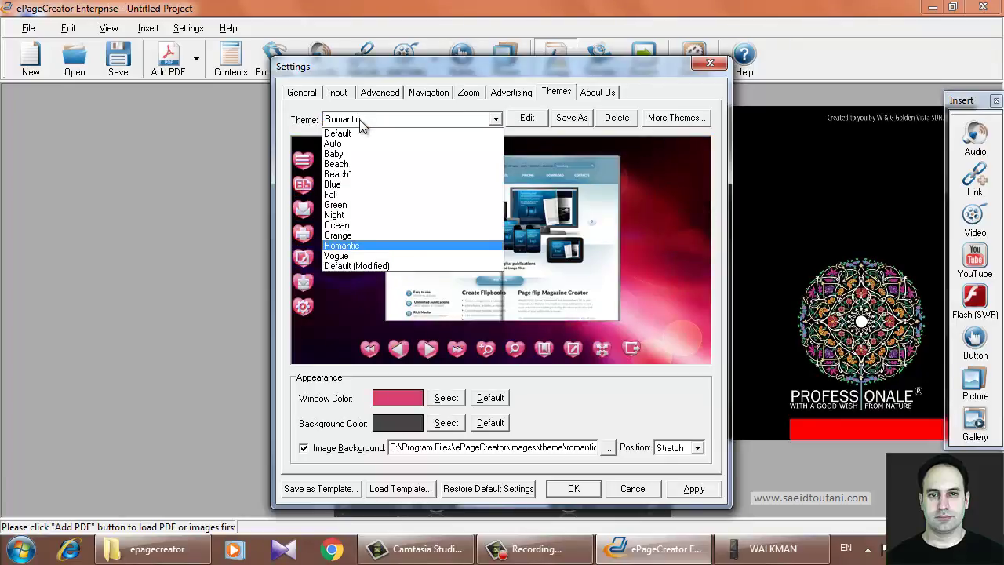
pyautogui.click(357, 257)
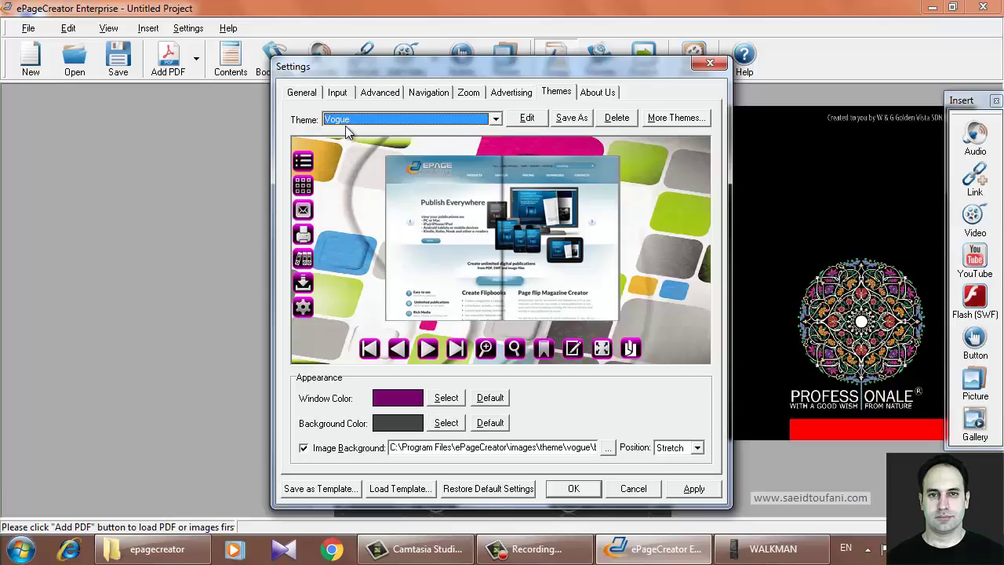
pyautogui.click(348, 122)
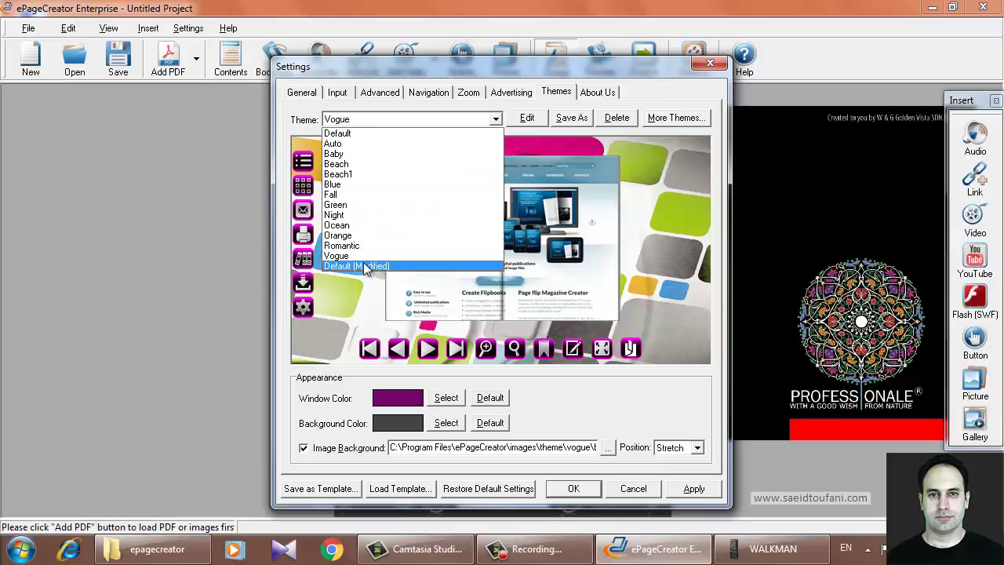
pyautogui.click(365, 267)
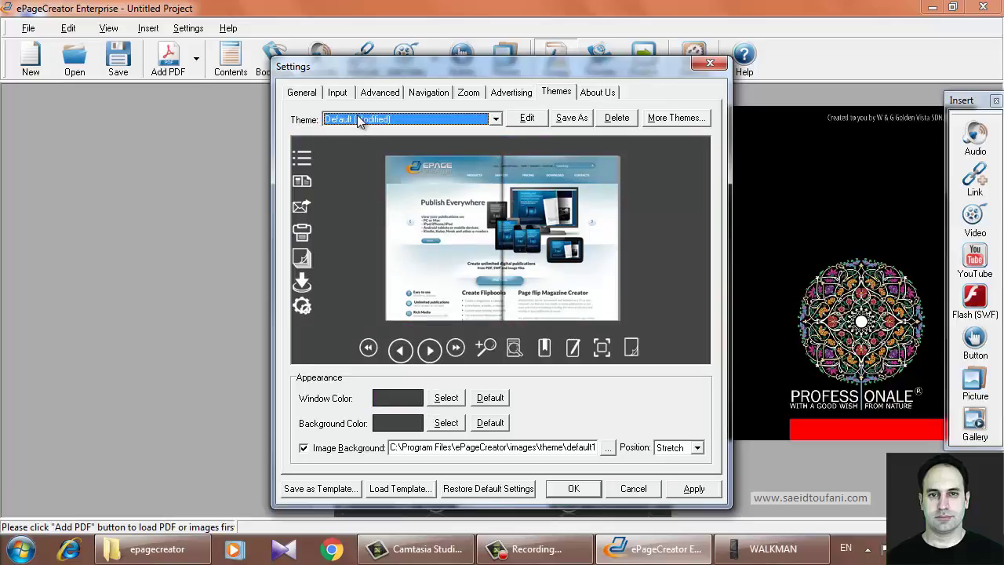
# - Select the Default theme and set its background color to yellow
pyautogui.click(359, 120)
pyautogui.click(358, 135)
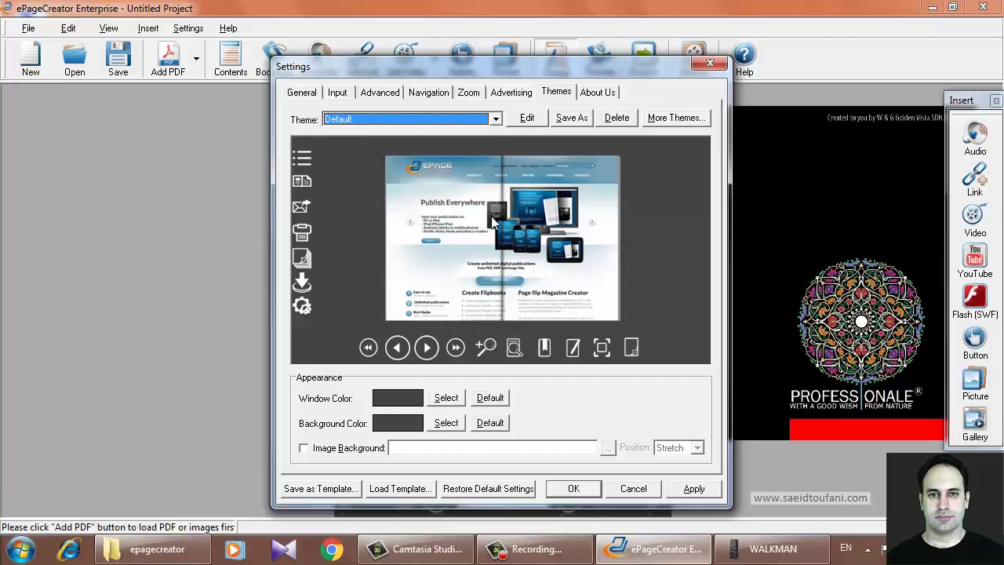
pyautogui.click(441, 424)
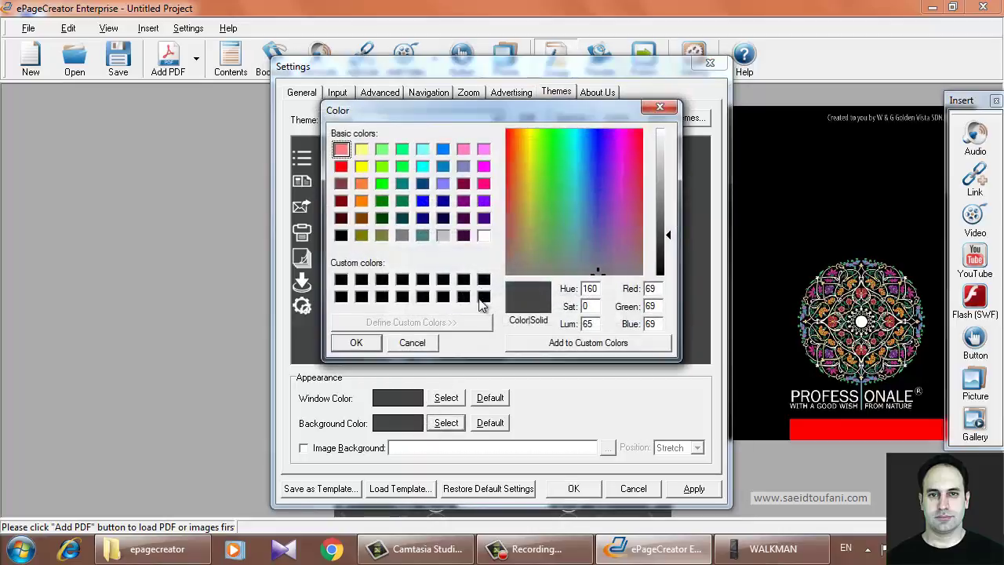
pyautogui.click(360, 167)
pyautogui.click(371, 340)
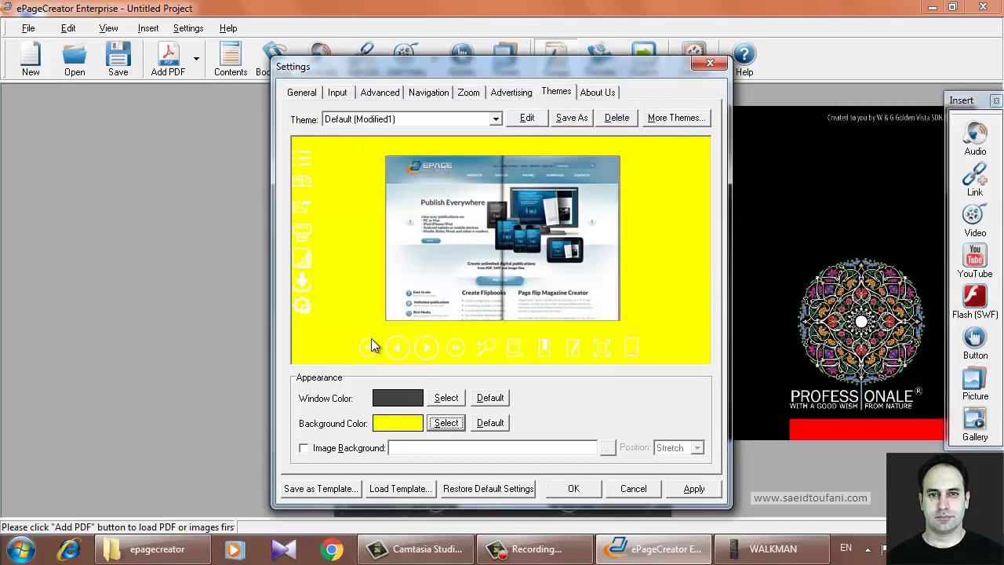
# - Set the window color to dark blue (RGB 0, 64, 128), and reset both the window and background colors to default
pyautogui.click(446, 398)
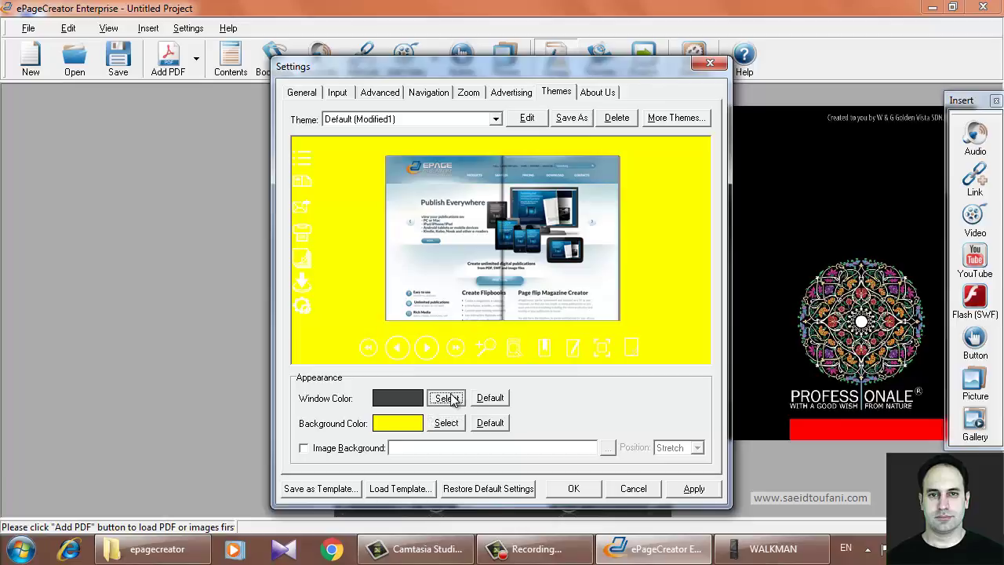
pyautogui.click(423, 184)
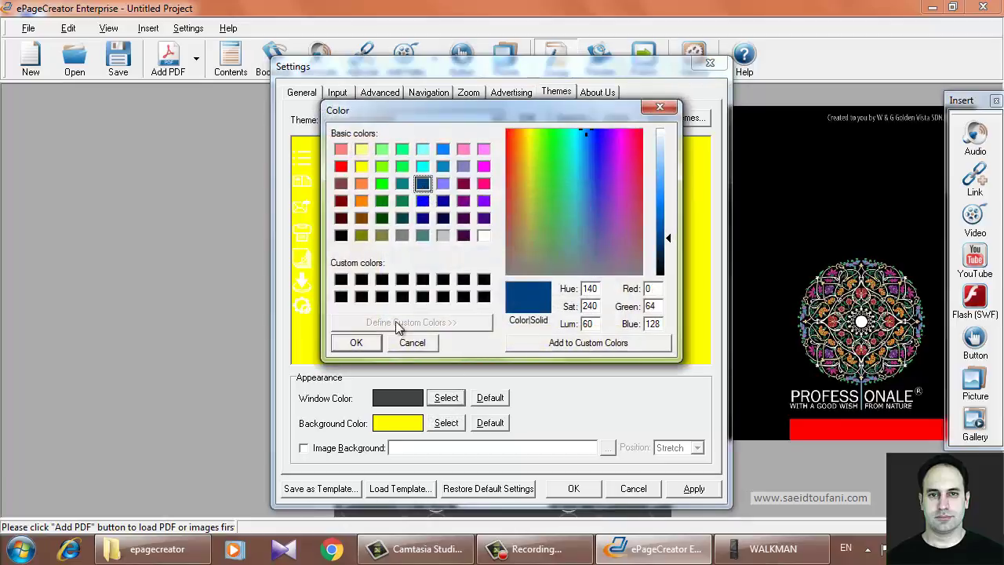
pyautogui.click(374, 340)
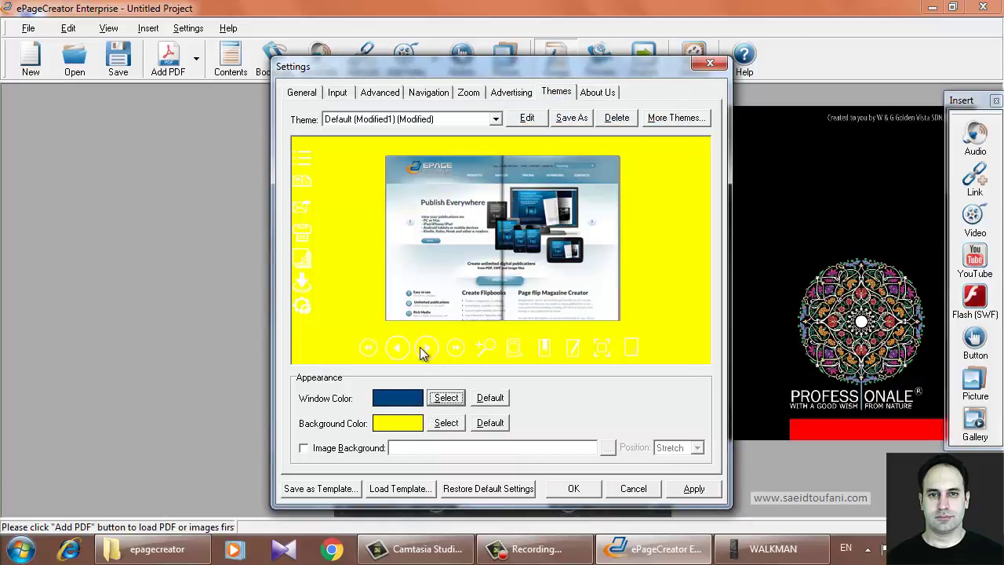
pyautogui.click(490, 398)
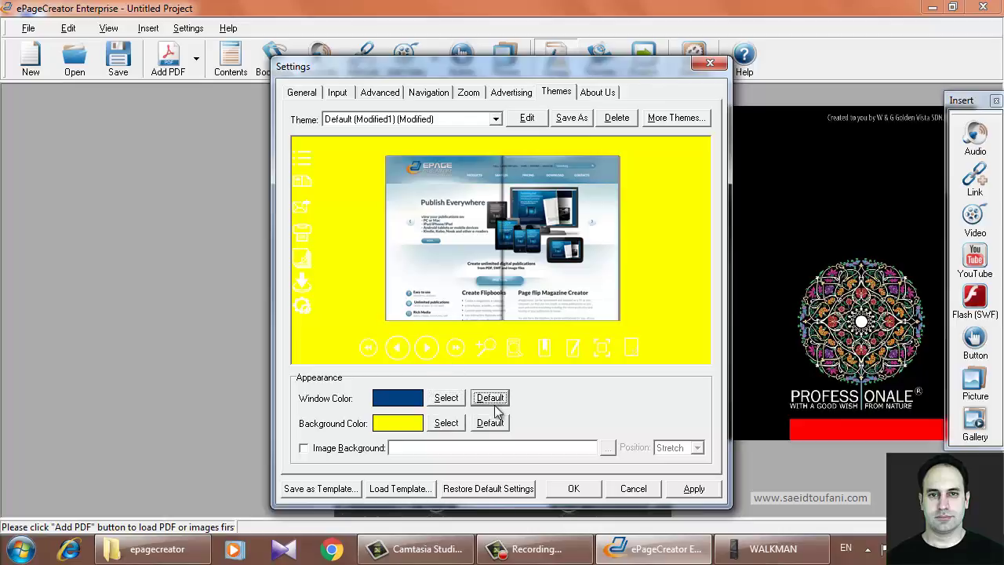
pyautogui.click(491, 423)
# - Select the unmodified Default theme and enable its image background
pyautogui.click(419, 119)
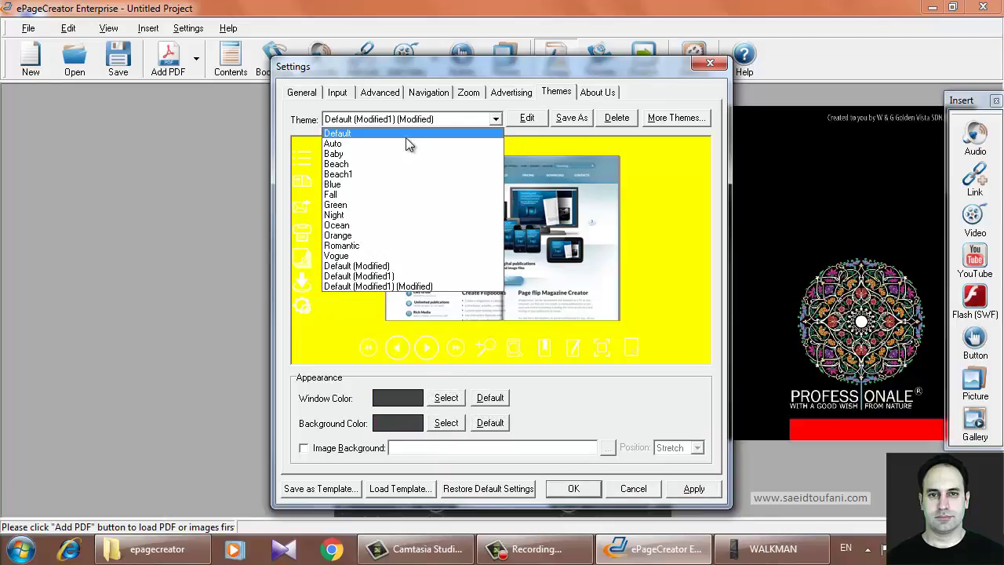
pyautogui.click(404, 133)
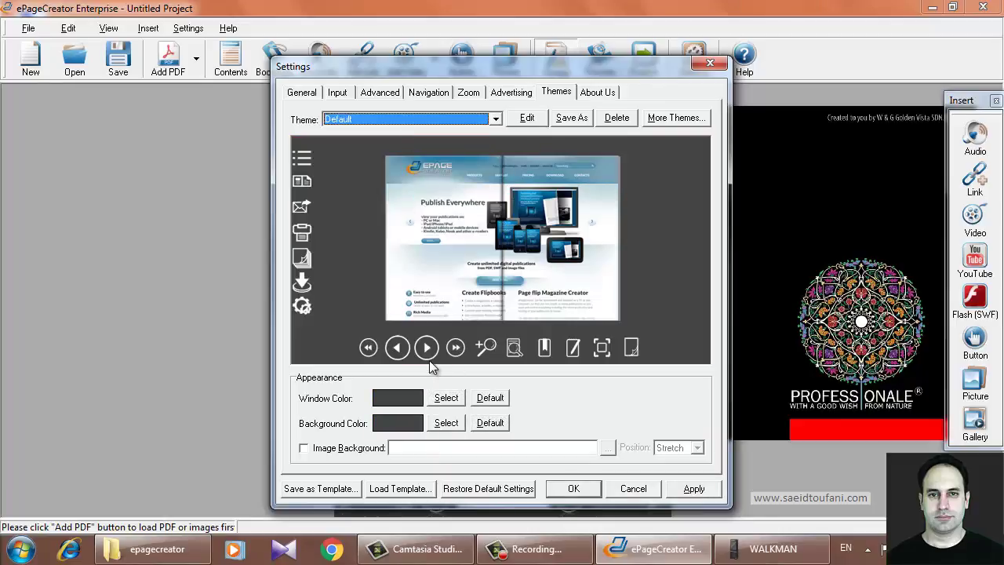
pyautogui.click(365, 453)
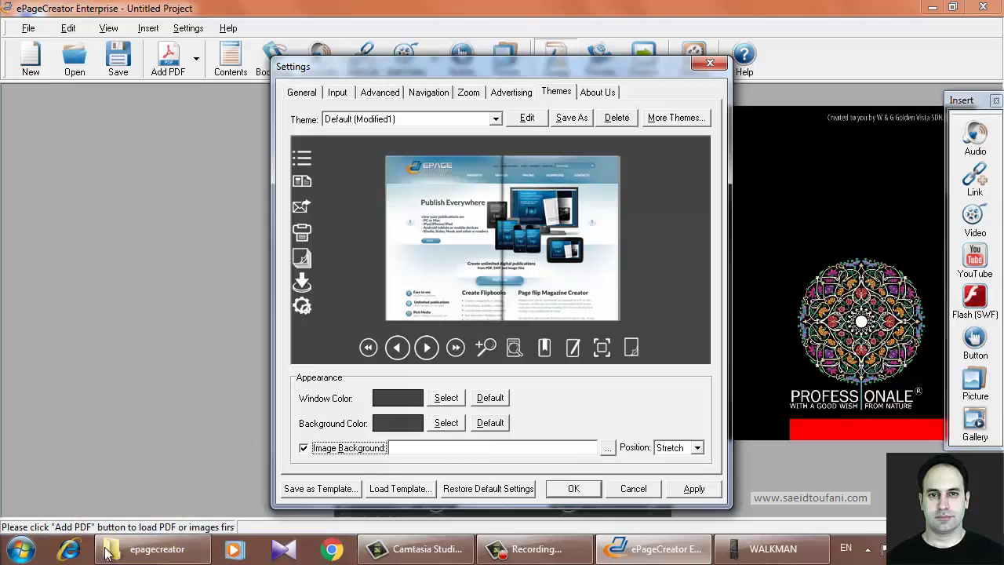
# - Switch to Windows Explorer and open the catalog spa folder on Local Disk (E:)
pyautogui.click(132, 456)
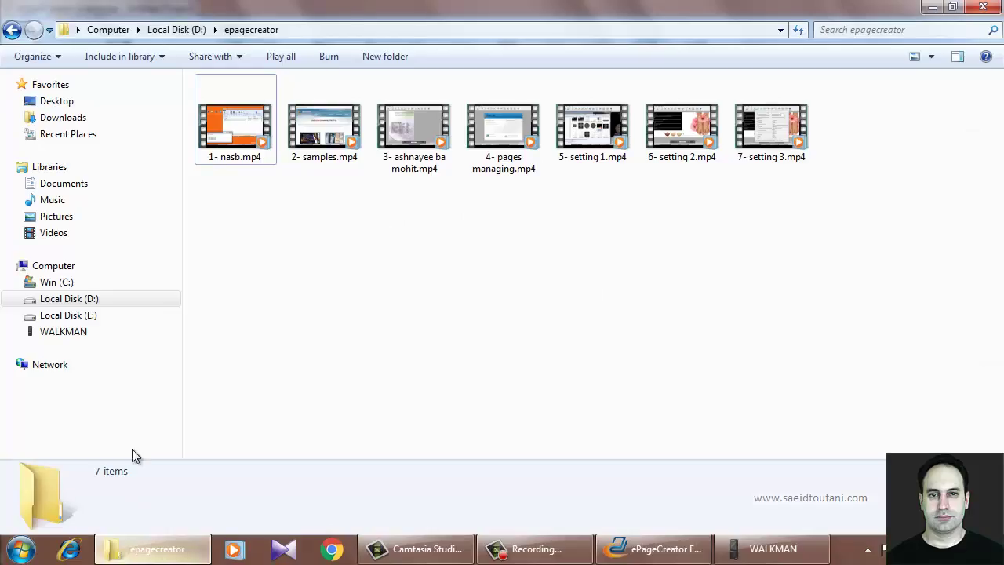
pyautogui.click(100, 316)
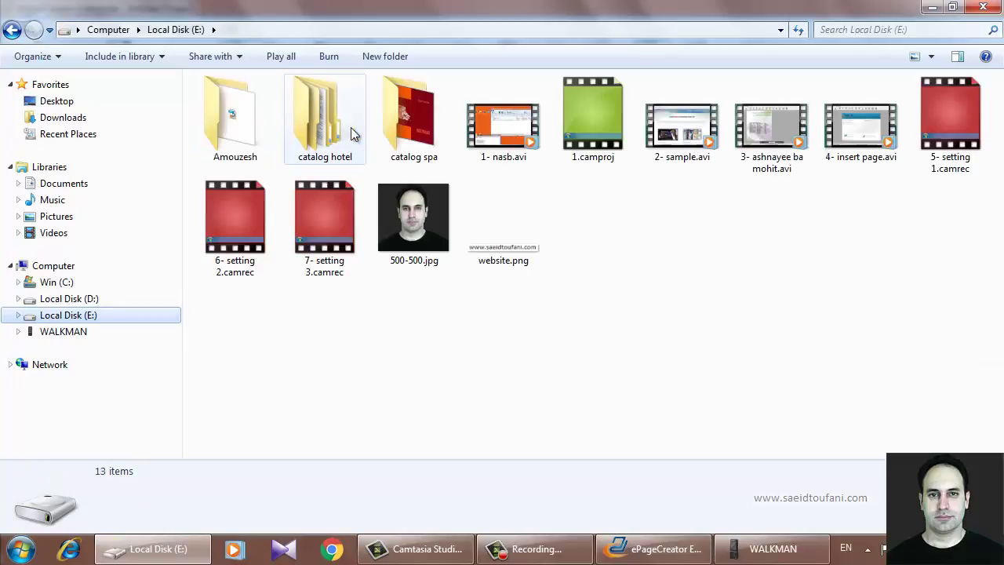
pyautogui.click(400, 141)
pyautogui.doubleClick(400, 140)
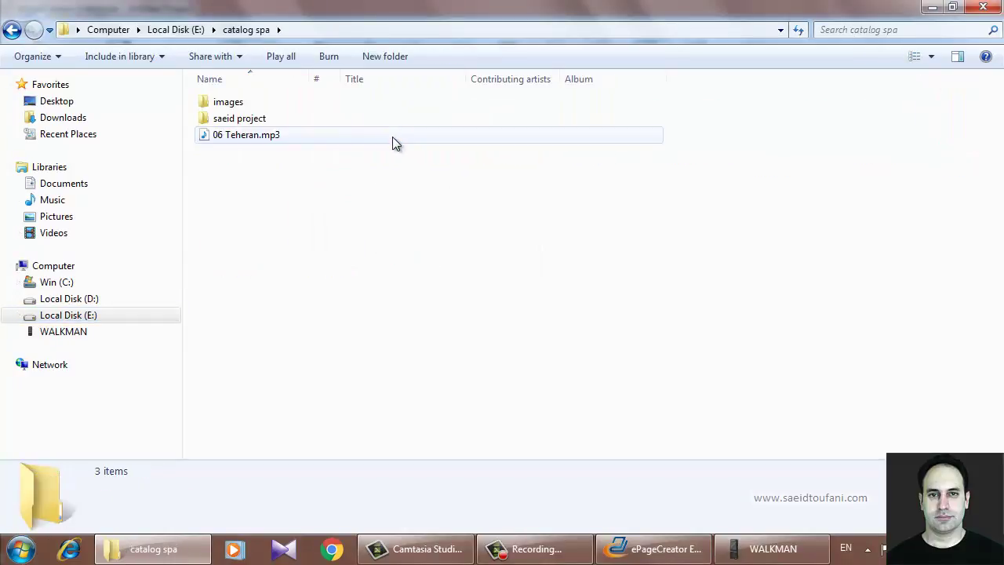
# - Open the fla folder inside the project's design folder and select the bat2.fla file
pyautogui.doubleClick(253, 122)
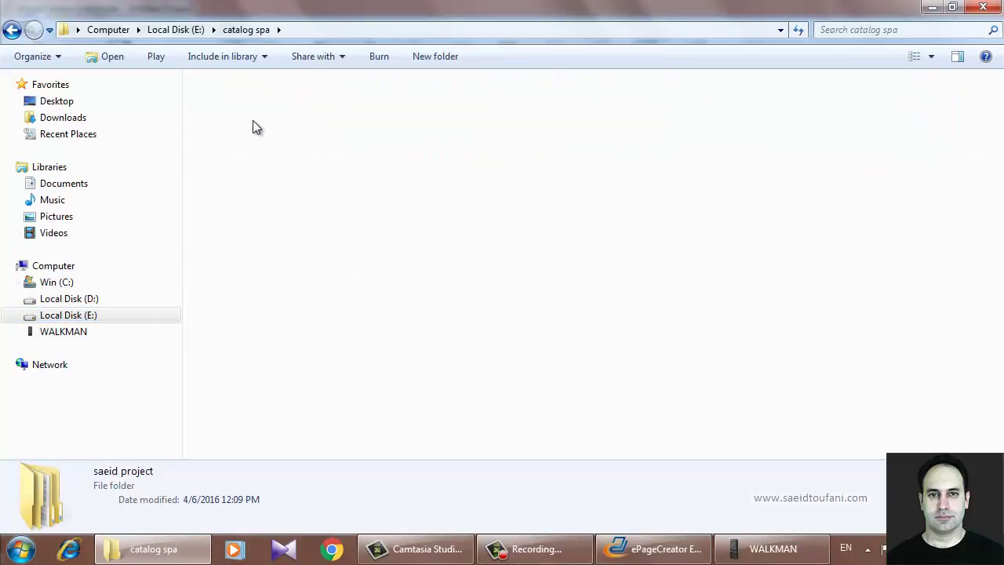
pyautogui.doubleClick(243, 103)
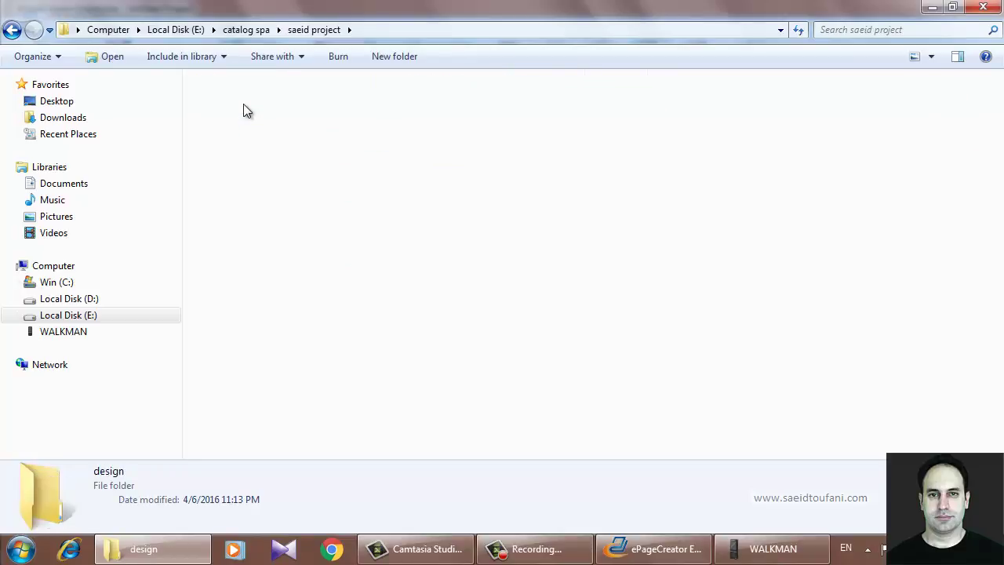
pyautogui.doubleClick(240, 114)
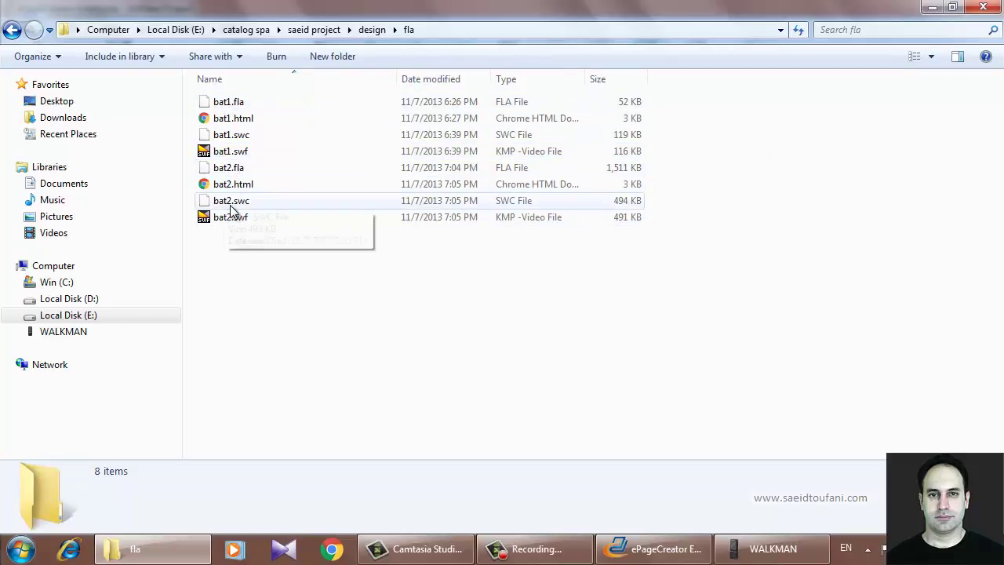
pyautogui.doubleClick(233, 170)
pyautogui.click(232, 169)
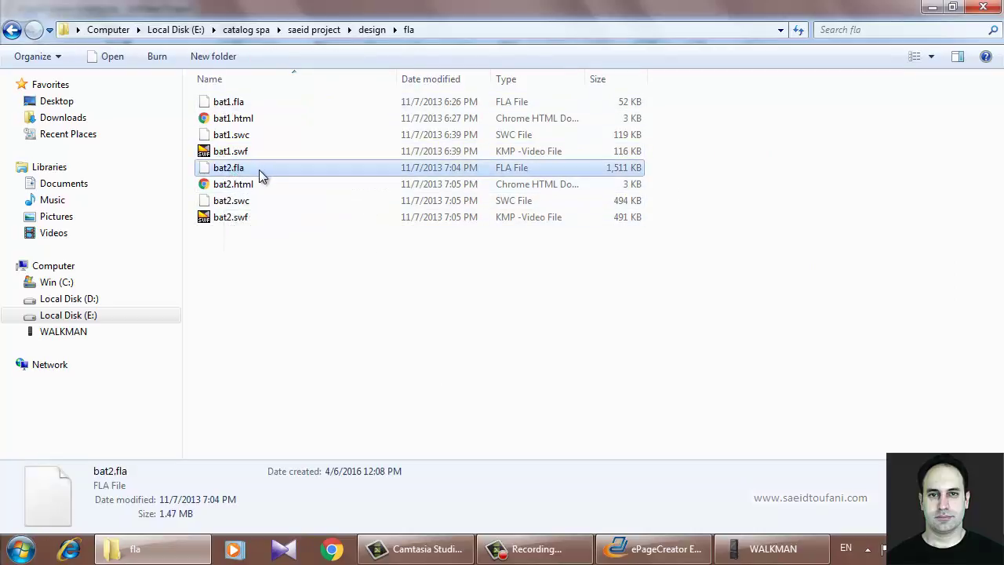
# - Try to play bat2.swf in KMPlayer, close the player, and open the file again
pyautogui.click(241, 220)
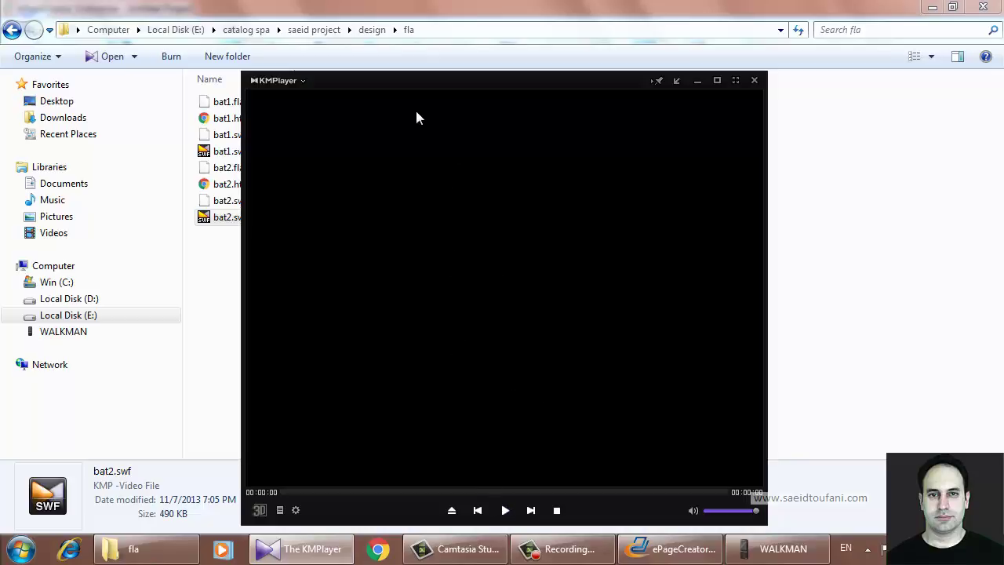
pyautogui.moveTo(416, 93); pyautogui.dragTo(595, 57)
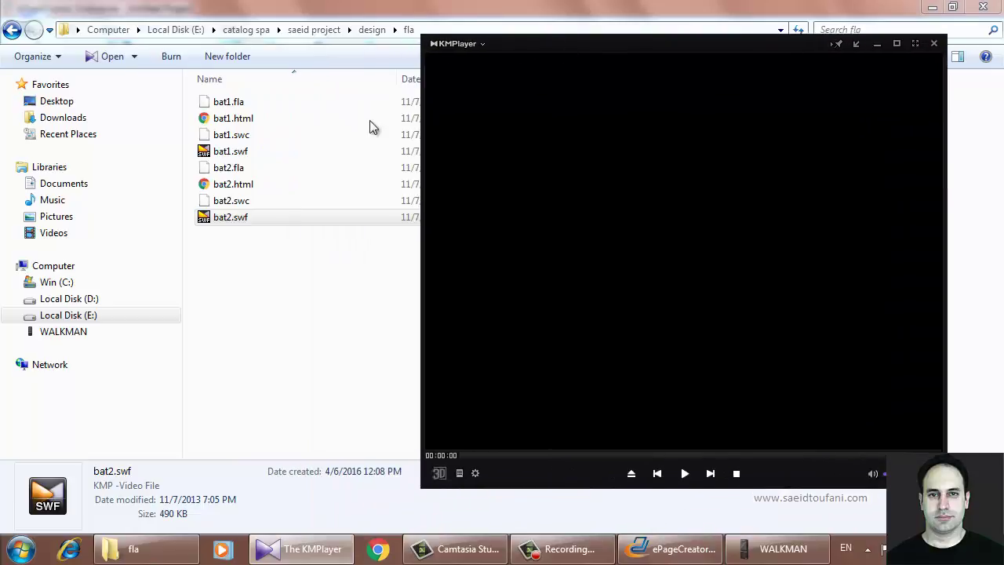
pyautogui.click(230, 218)
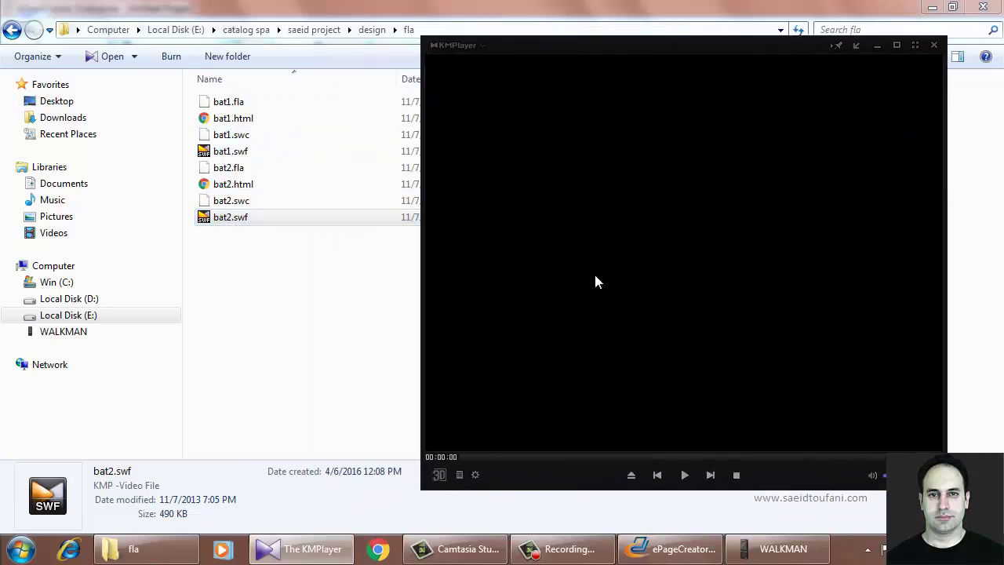
pyautogui.click(933, 46)
pyautogui.doubleClick(223, 221)
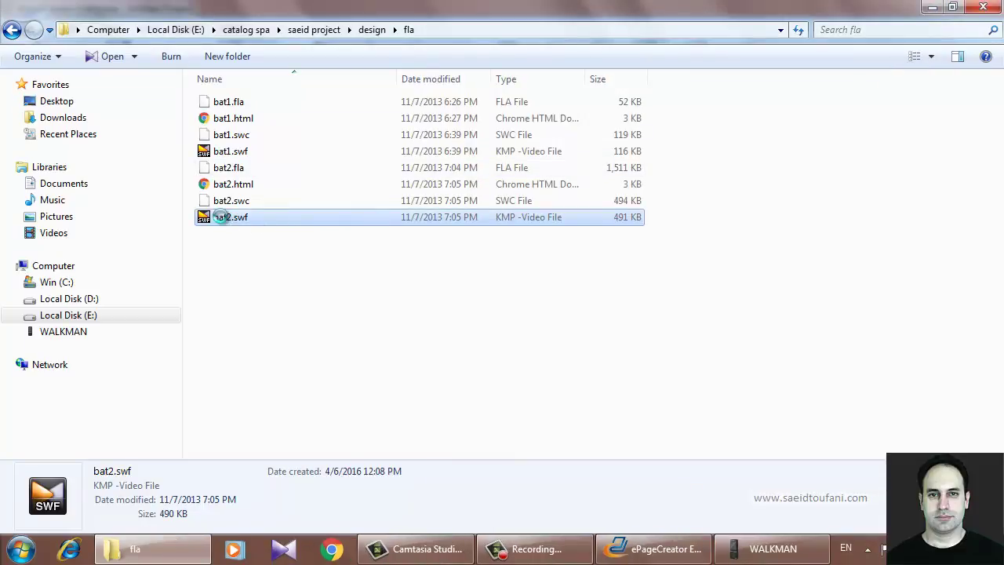
# - Try to open bat2.swf with Internet Explorer, cancel the compatibility assistant, check the browser window, and return to the fla folder
pyautogui.rightClick(225, 219)
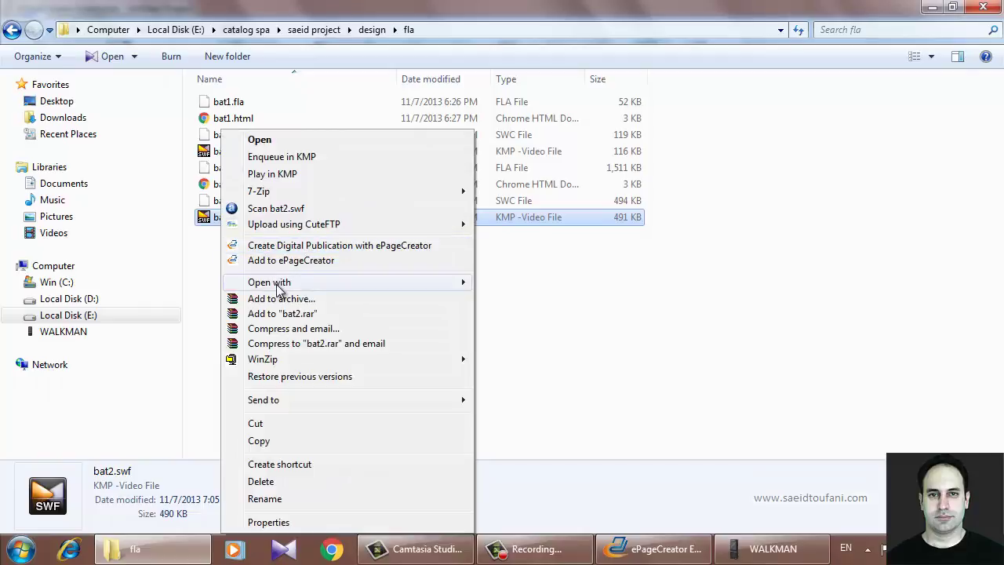
pyautogui.moveTo(388, 284)
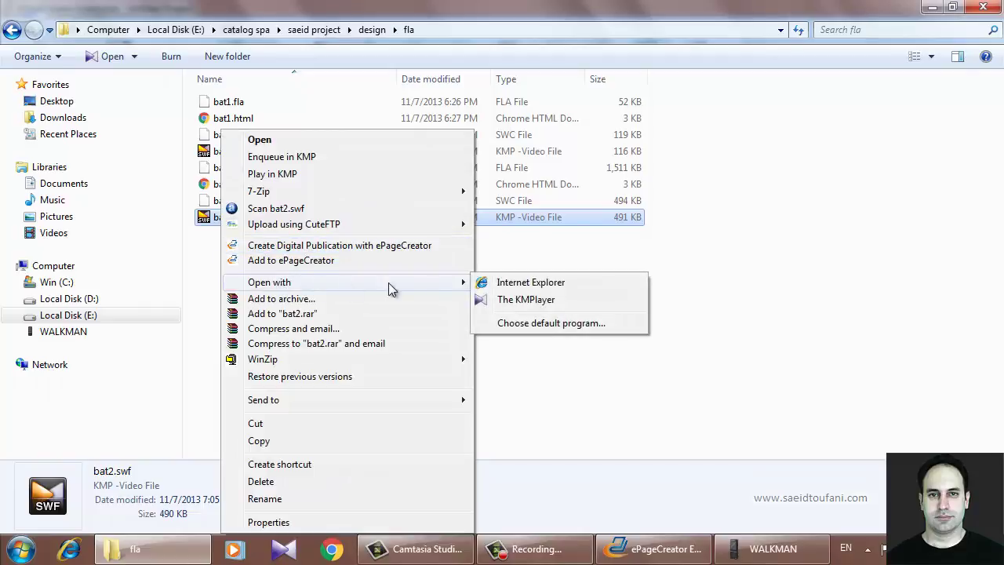
pyautogui.click(520, 284)
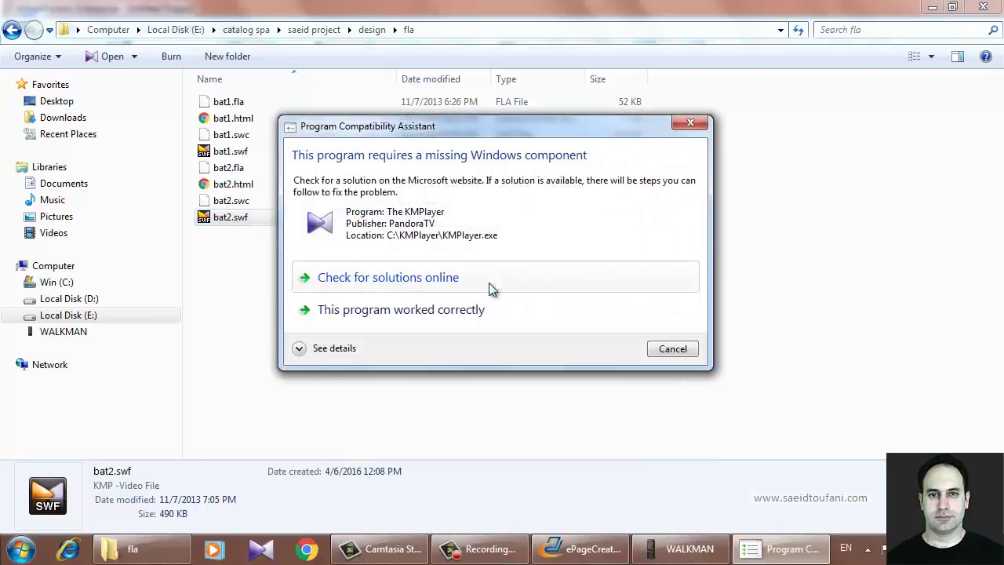
pyautogui.click(661, 353)
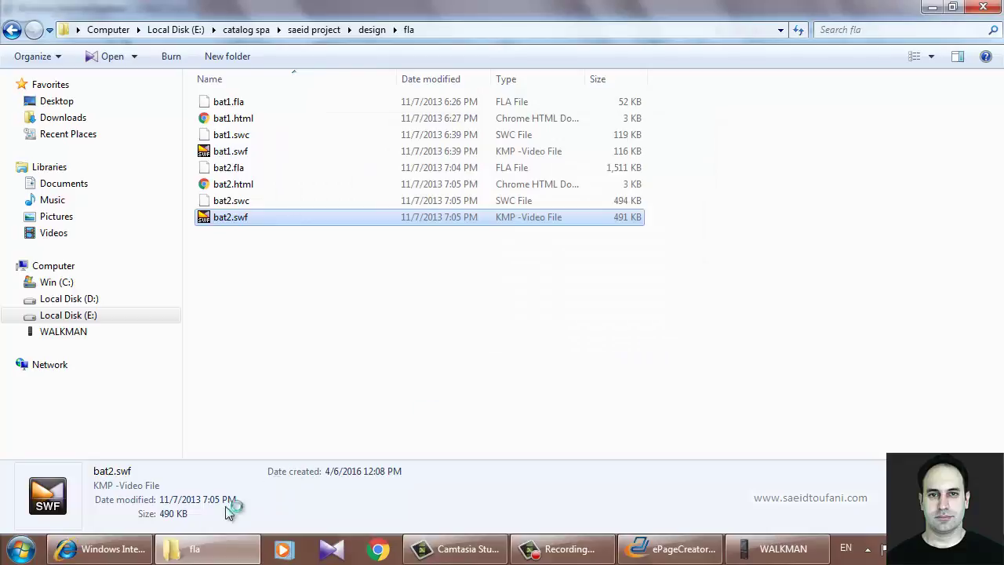
pyautogui.moveTo(143, 552)
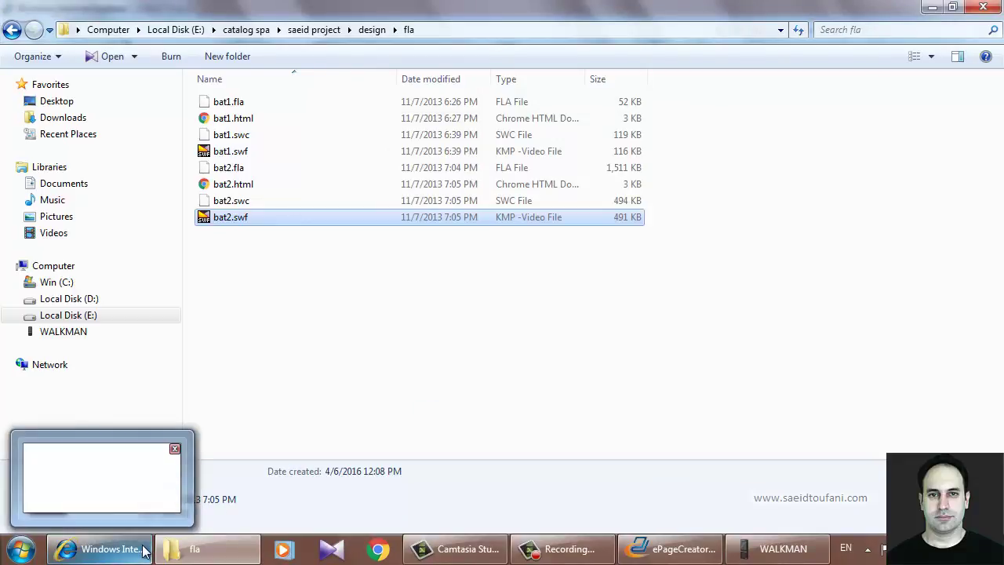
pyautogui.moveTo(119, 505)
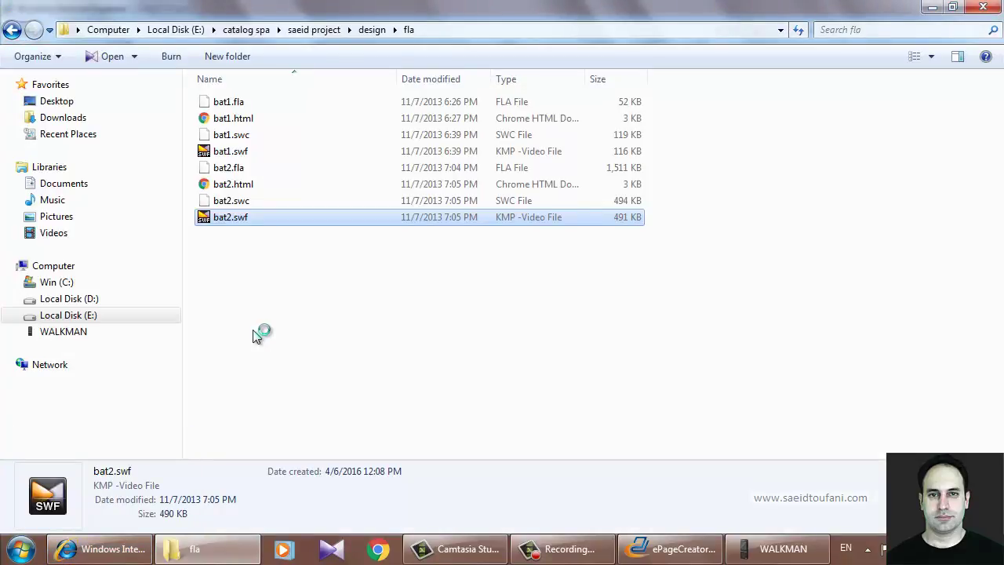
pyautogui.click(145, 549)
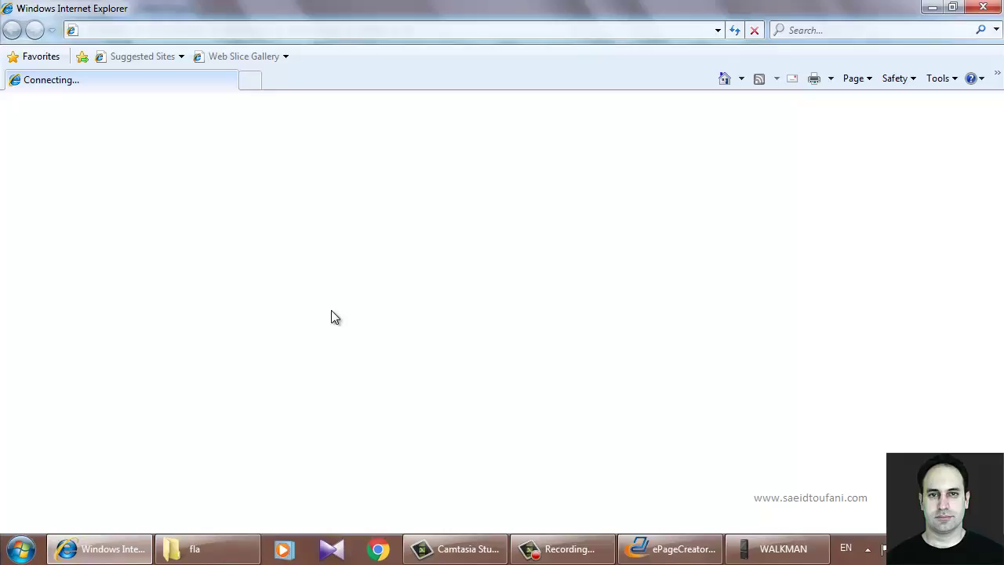
pyautogui.click(200, 549)
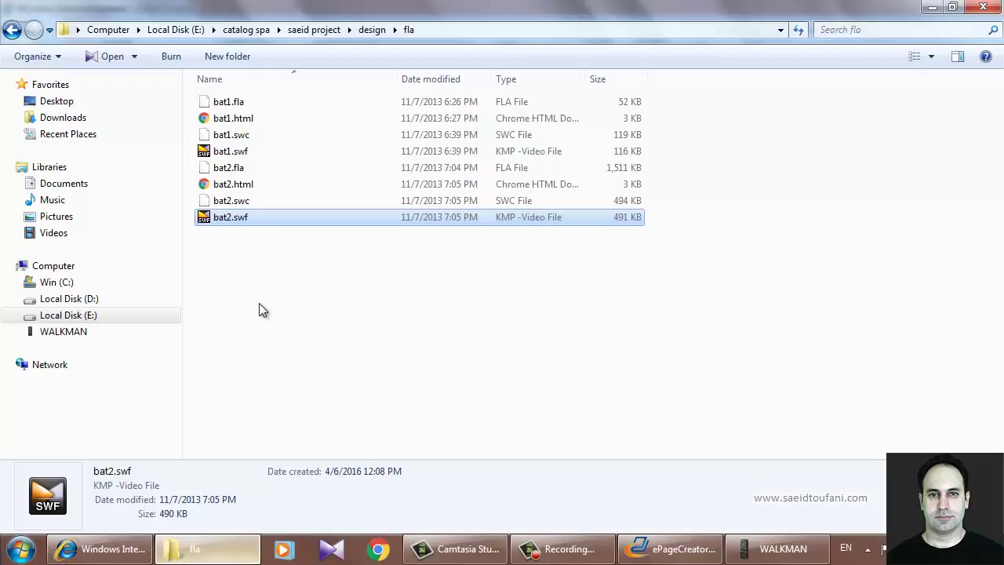
# - Request another program for bat2.swf, bring up the pending File Download dialog, and choose to open the file
pyautogui.rightClick(240, 223)
pyautogui.moveTo(275, 284)
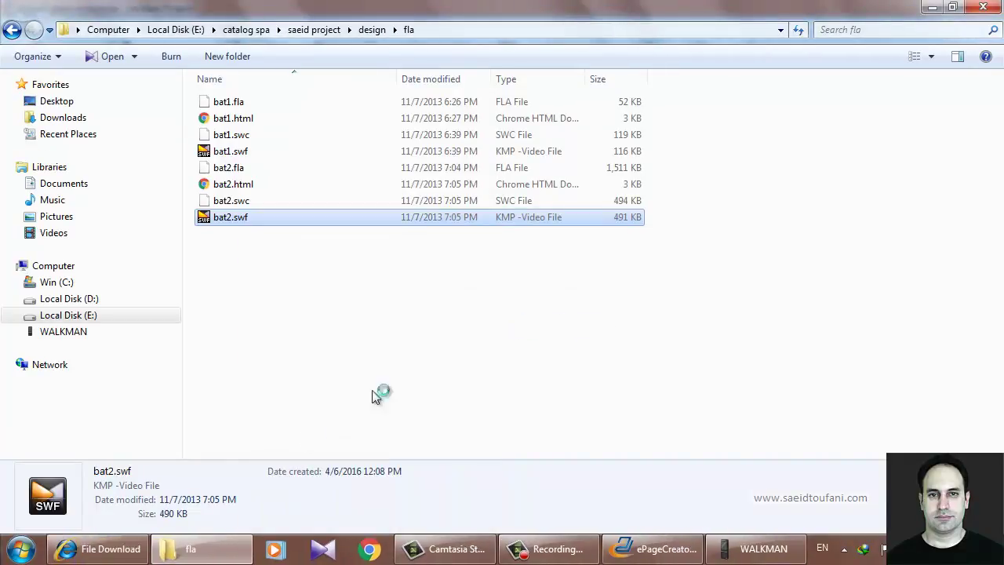
pyautogui.click(109, 549)
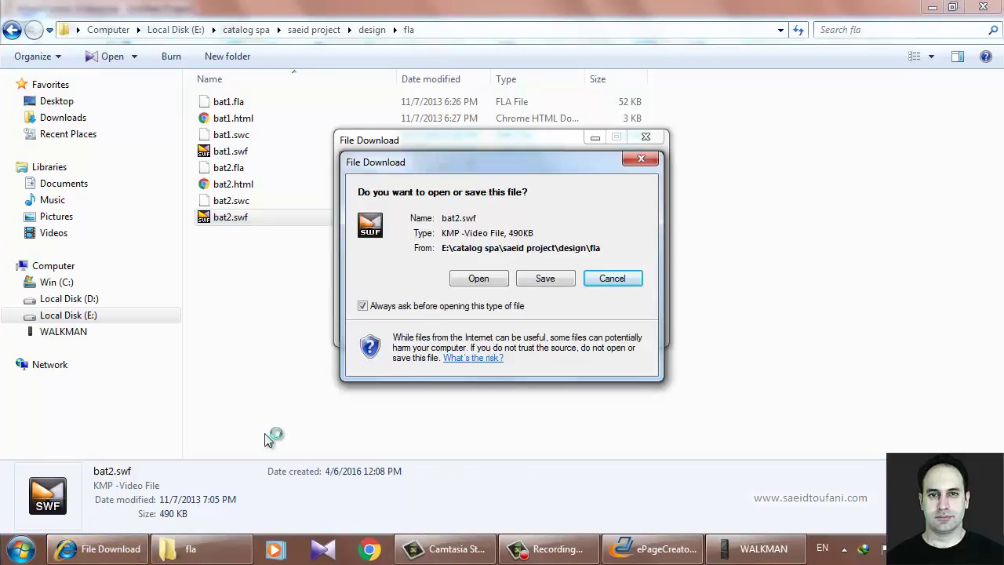
pyautogui.moveTo(470, 170); pyautogui.dragTo(573, 238)
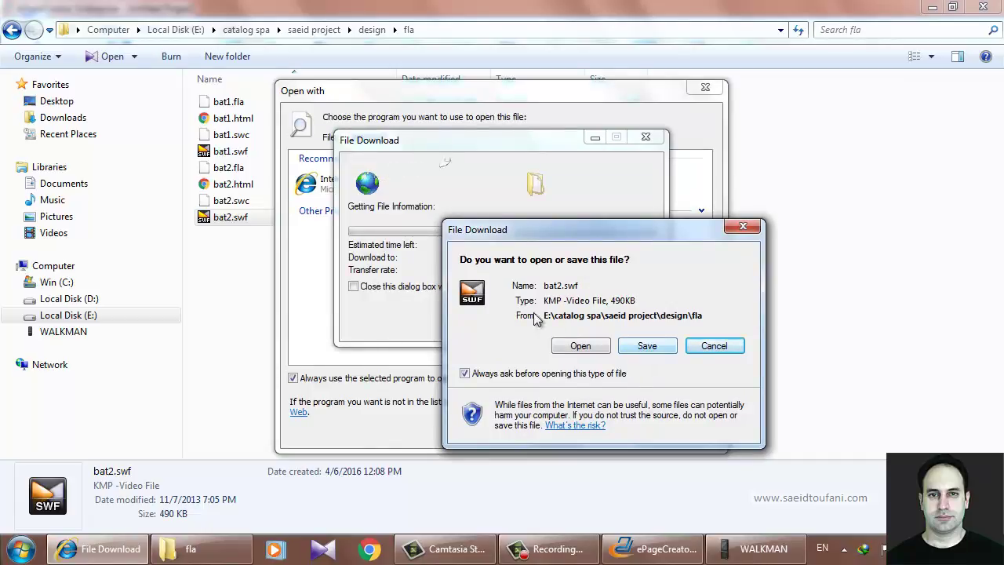
pyautogui.click(581, 346)
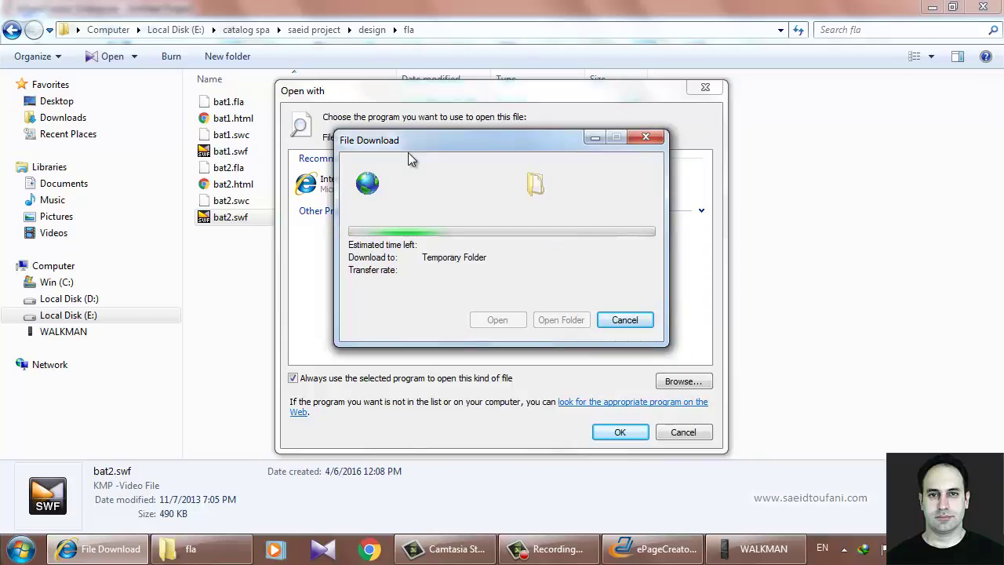
# - Look through the other programs offered for opening bat2.swf, close the Internet Explorer window, and cancel the program selection
pyautogui.moveTo(408, 146); pyautogui.dragTo(817, 211)
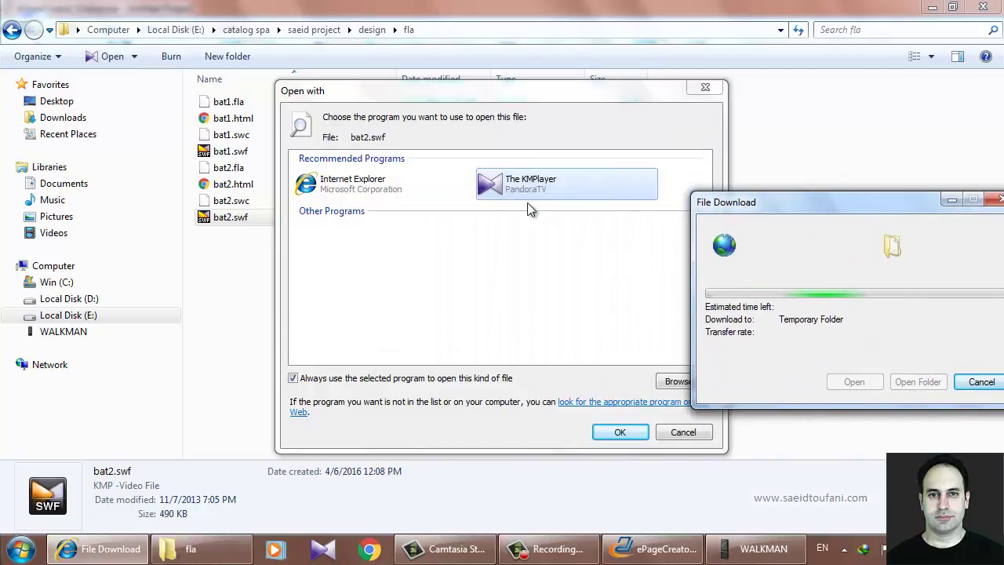
pyautogui.click(328, 216)
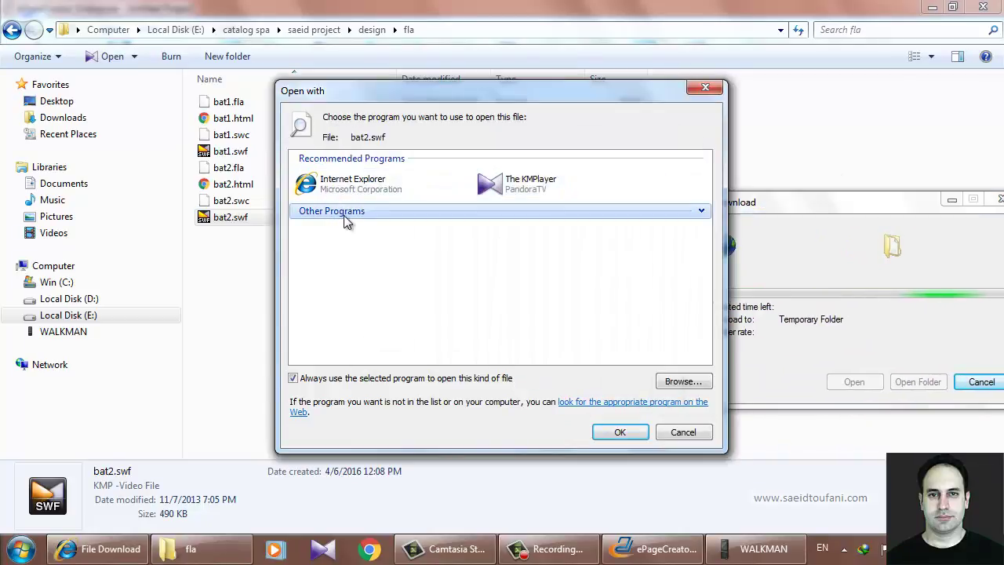
pyautogui.click(342, 218)
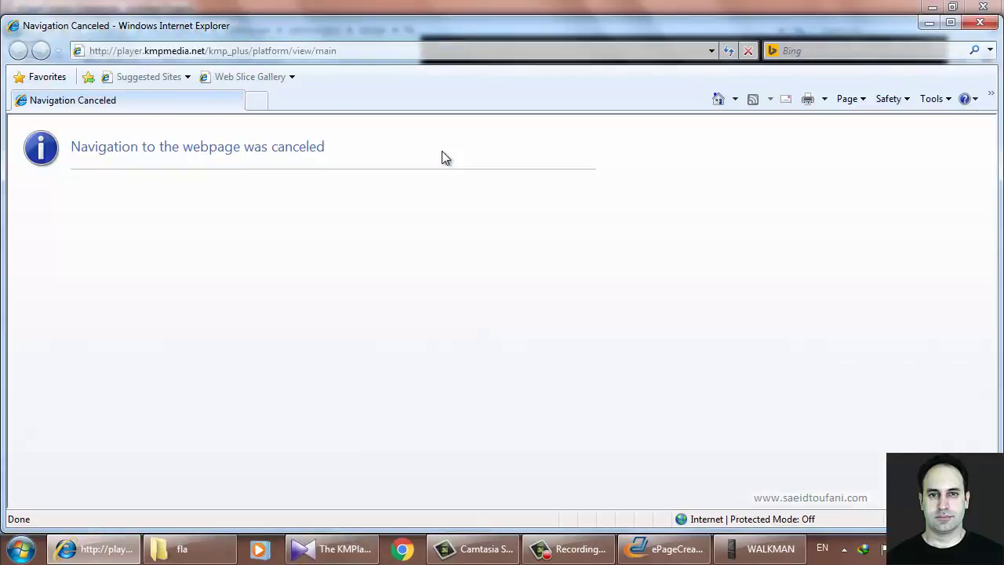
pyautogui.click(980, 24)
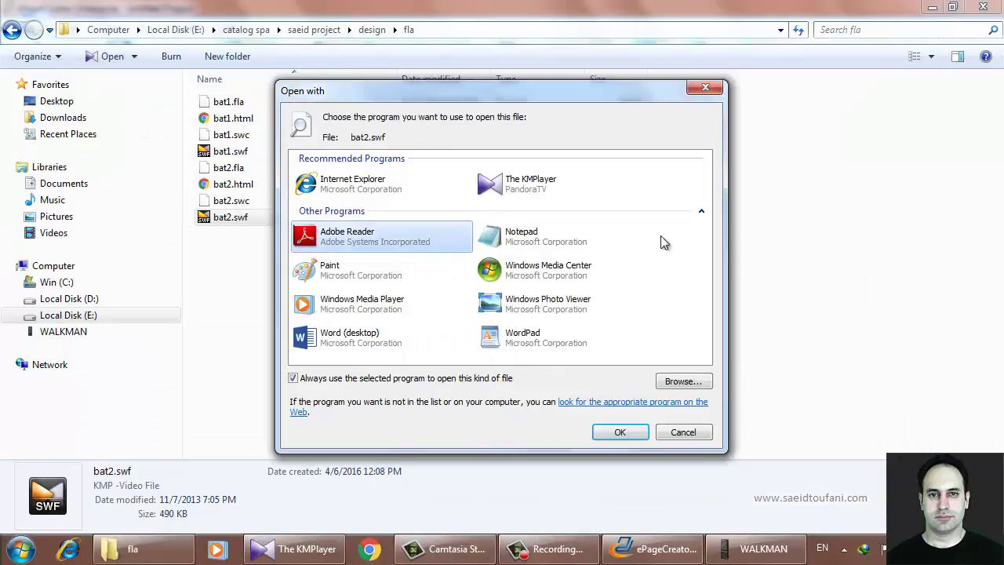
pyautogui.click(675, 432)
# - Launch Google Chrome, reduce its window from full screen, and move it aside to uncover the fla folder's files
pyautogui.click(332, 550)
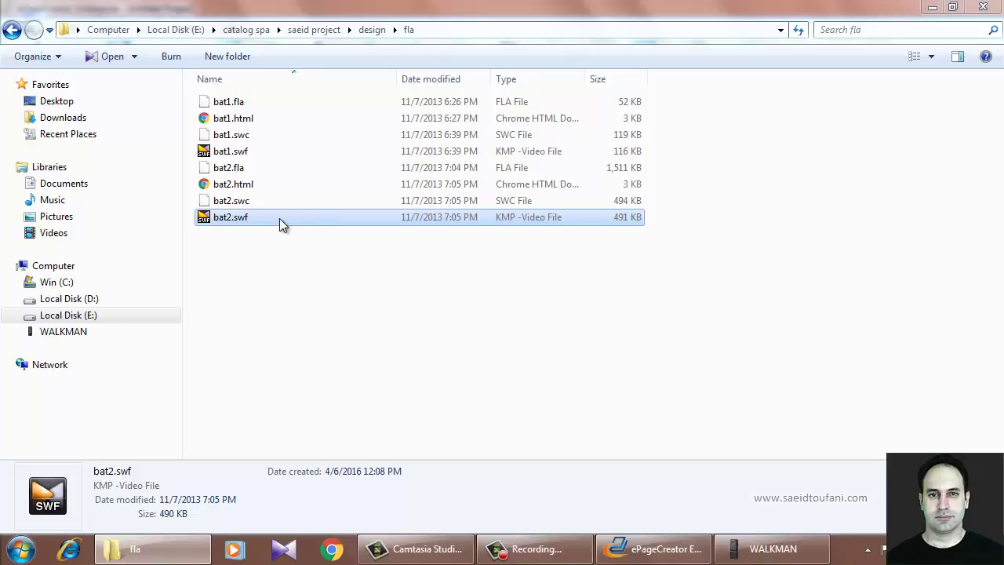
pyautogui.click(333, 543)
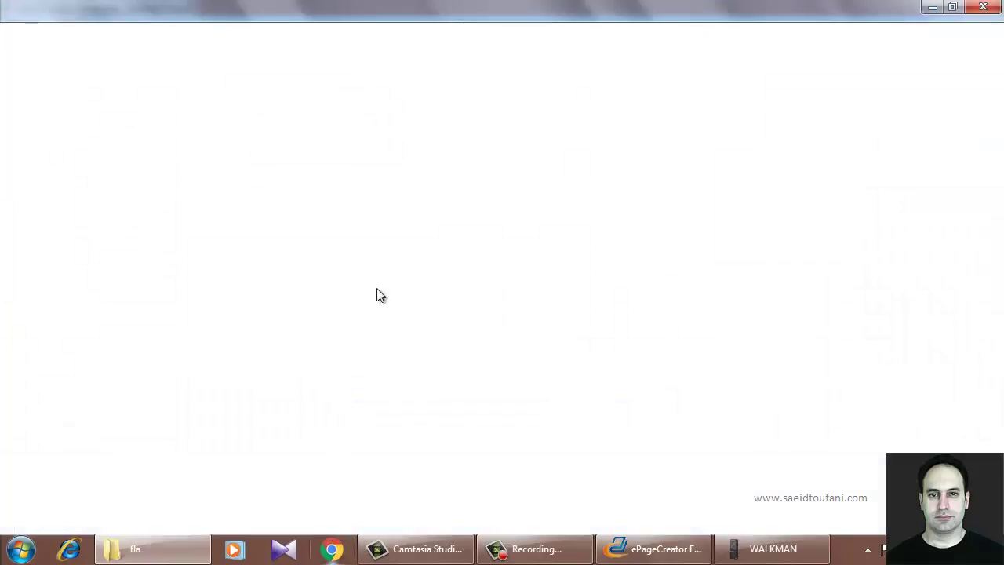
pyautogui.click(954, 8)
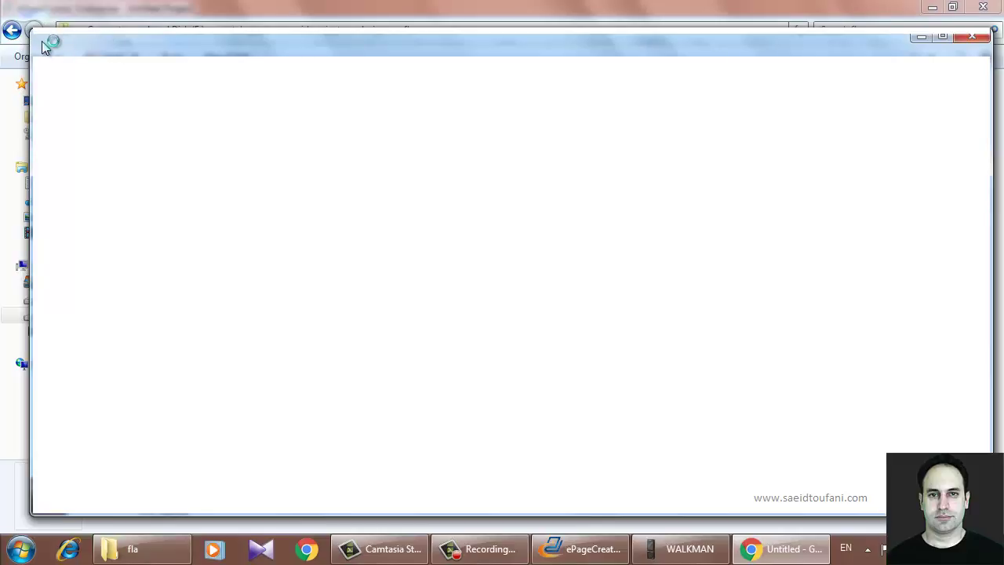
pyautogui.hotkey('alt', 'space')
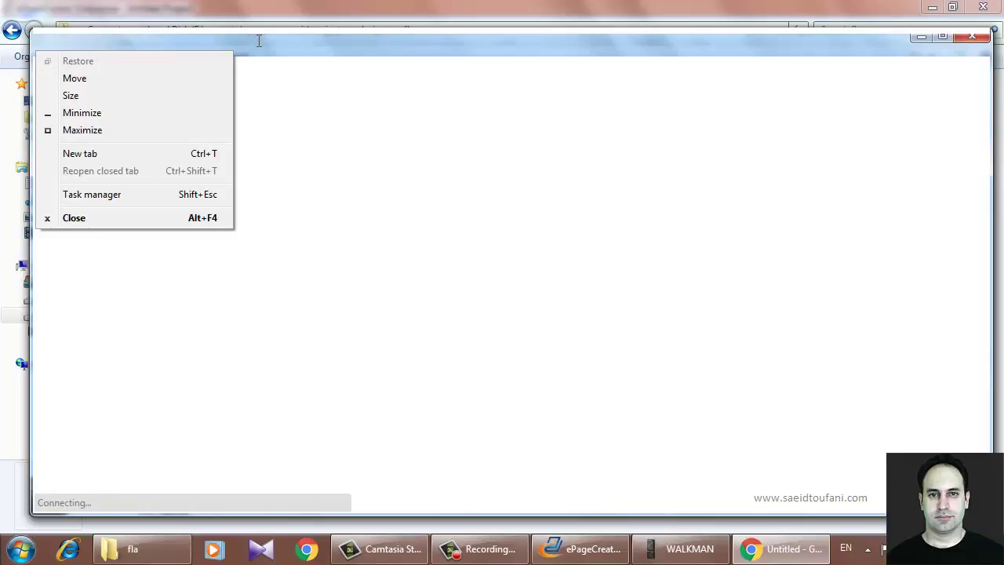
pyautogui.press('Escape')
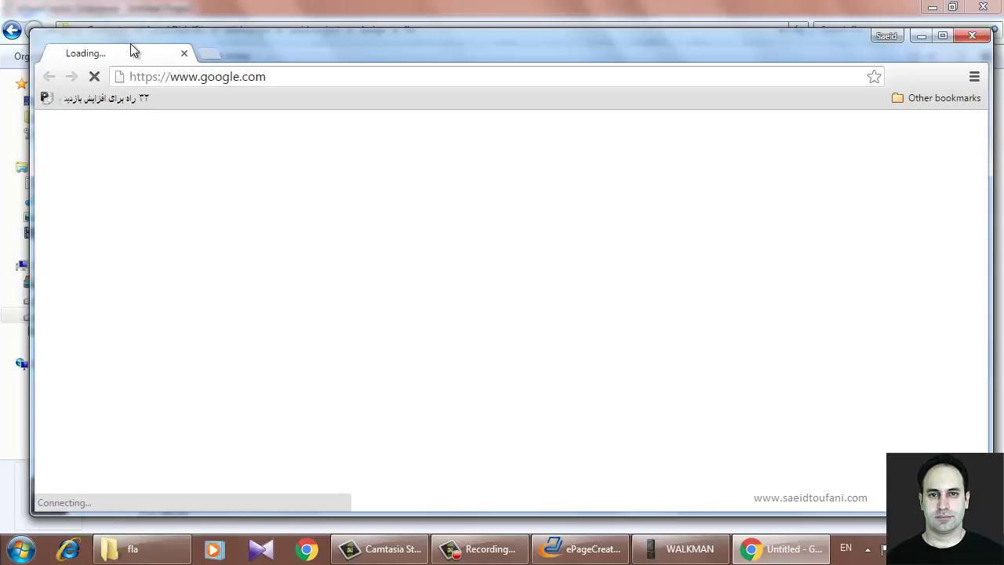
pyautogui.moveTo(202, 53); pyautogui.dragTo(583, 148)
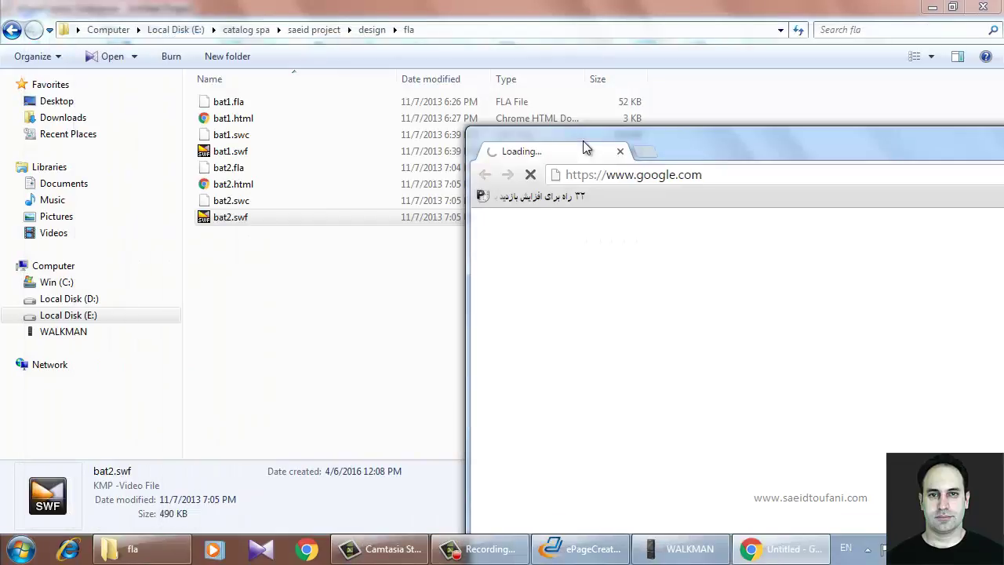
# - Place a reduced fla folder window beside Chrome and try to open bat2.swf in the browser
pyautogui.click(235, 218)
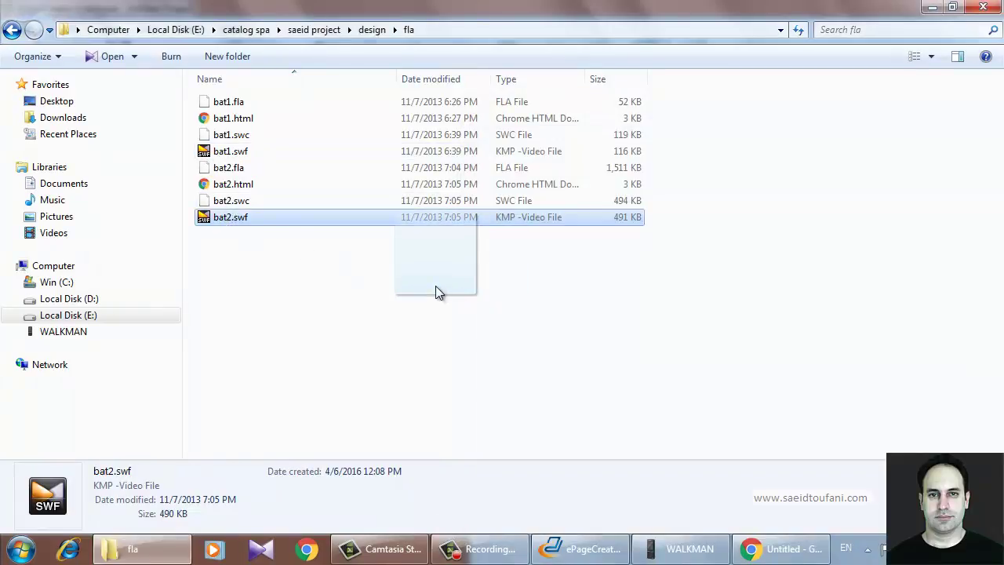
pyautogui.click(953, 8)
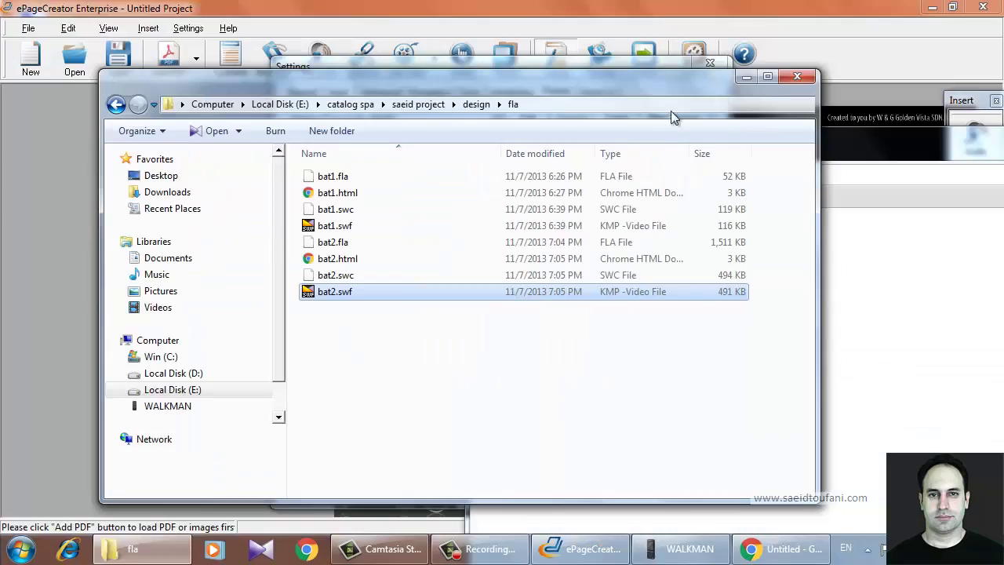
pyautogui.moveTo(610, 78); pyautogui.dragTo(455, 87)
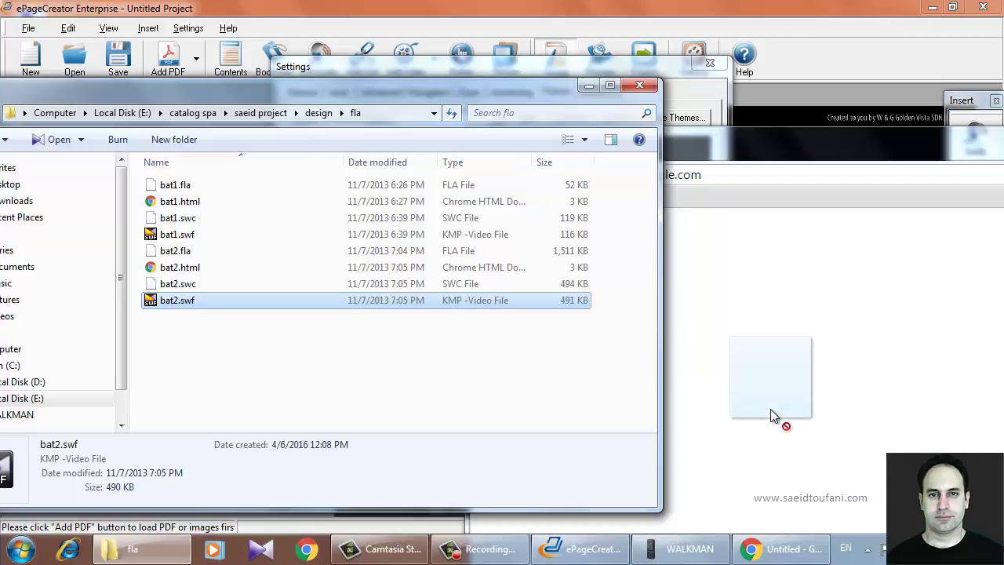
pyautogui.moveTo(770, 408); pyautogui.dragTo(770, 409)
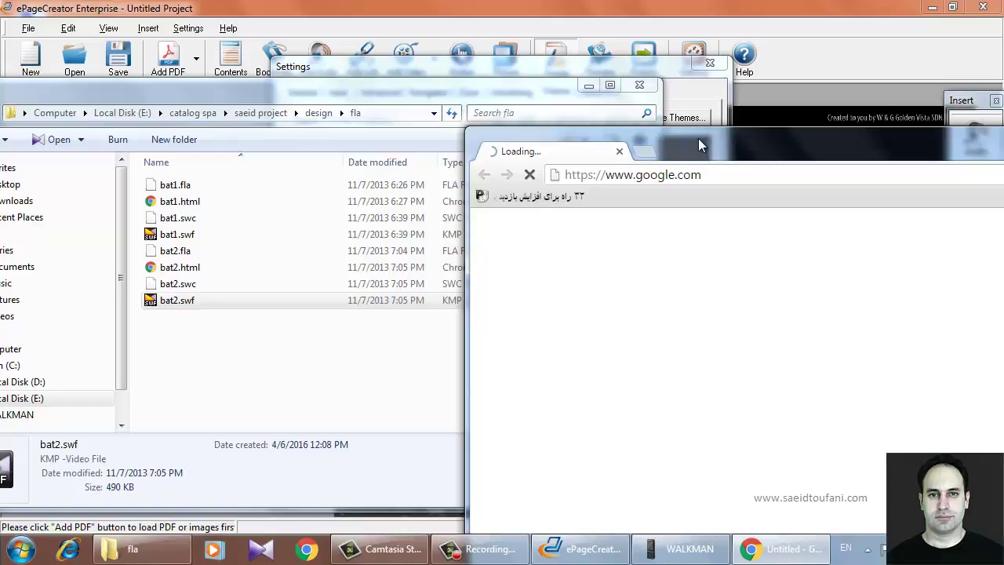
# - Reposition the Chrome window, launch Mozilla Firefox, and bring the fla folder window to the front
pyautogui.moveTo(698, 139); pyautogui.dragTo(294, 49)
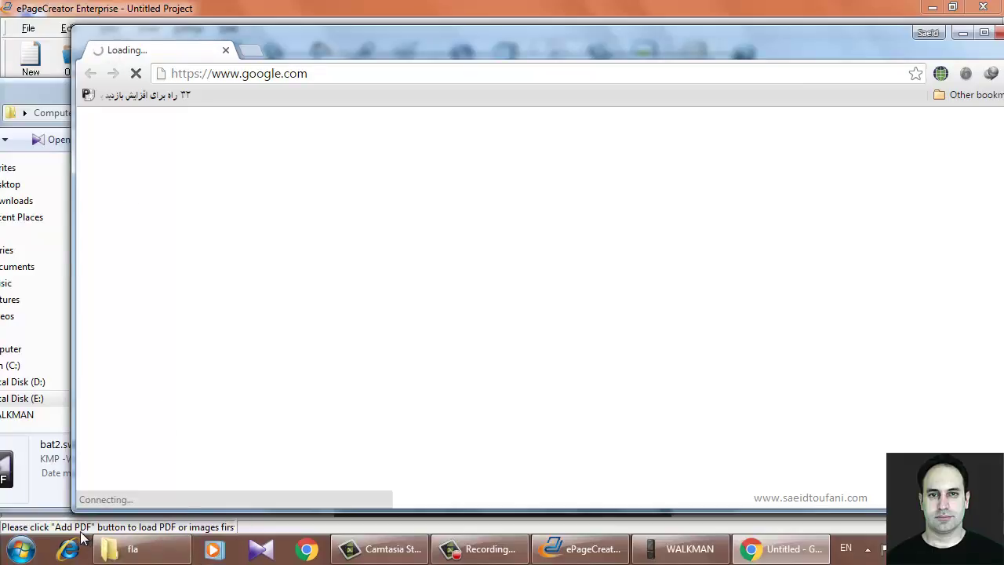
pyautogui.click(17, 549)
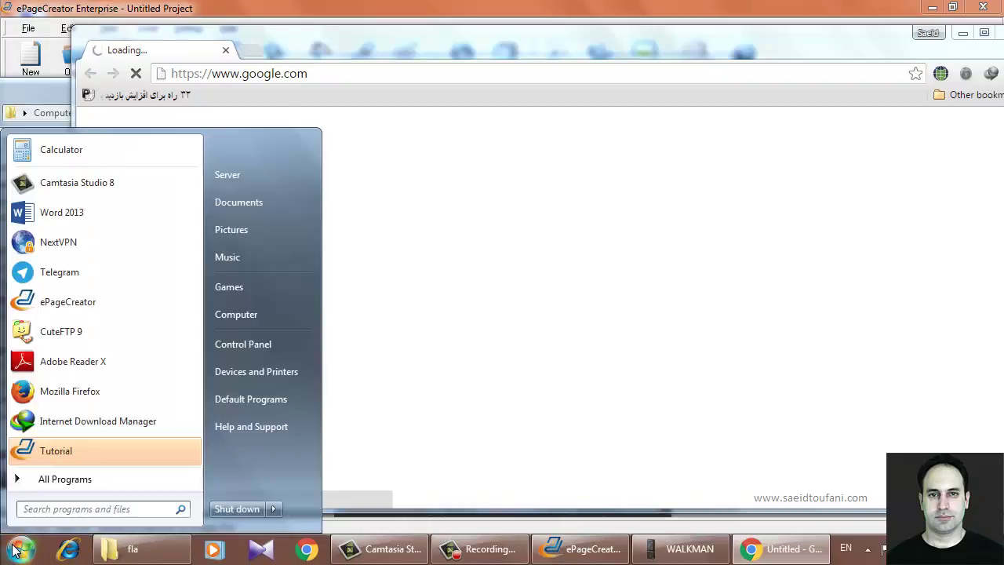
pyautogui.click(45, 392)
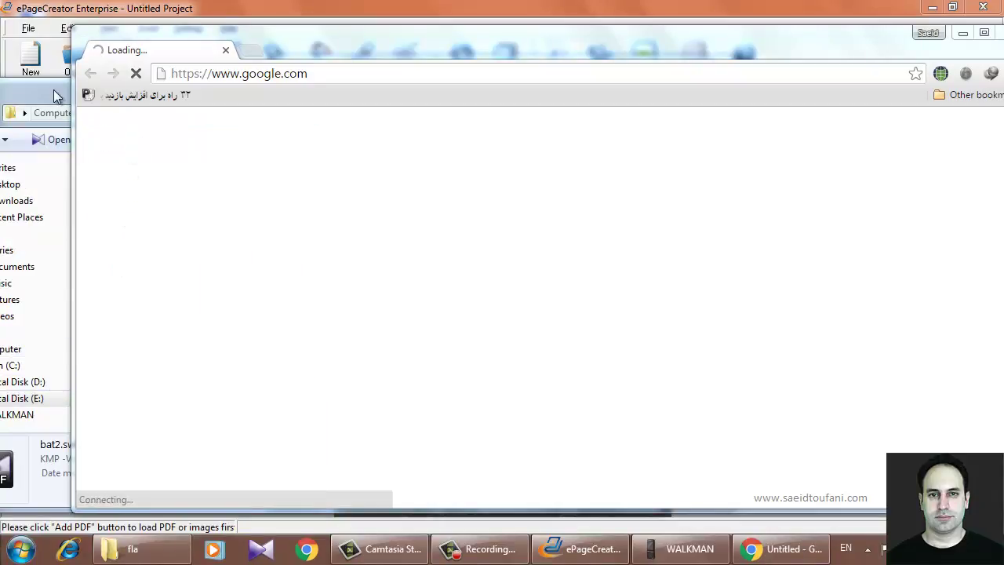
pyautogui.moveTo(53, 89); pyautogui.dragTo(69, 104)
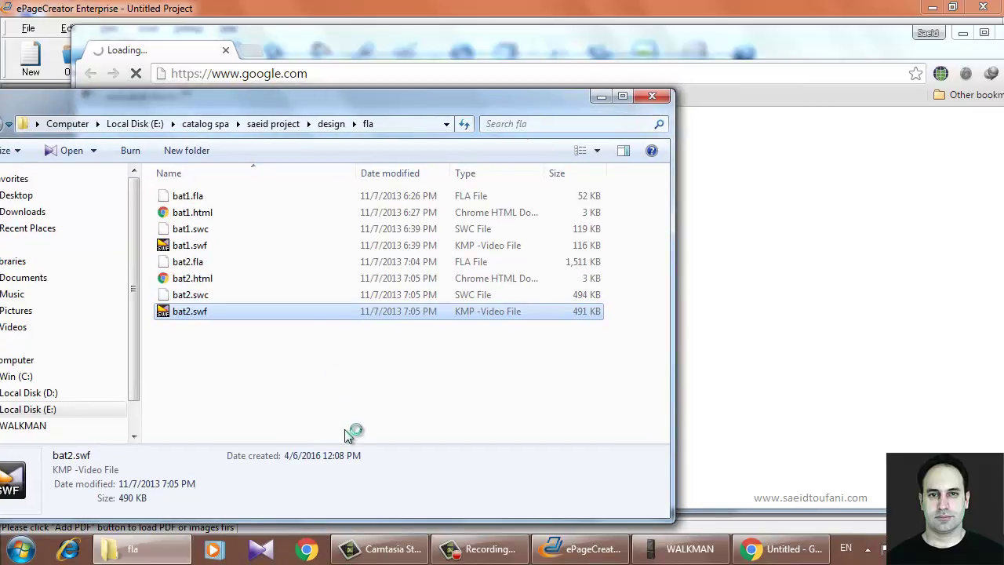